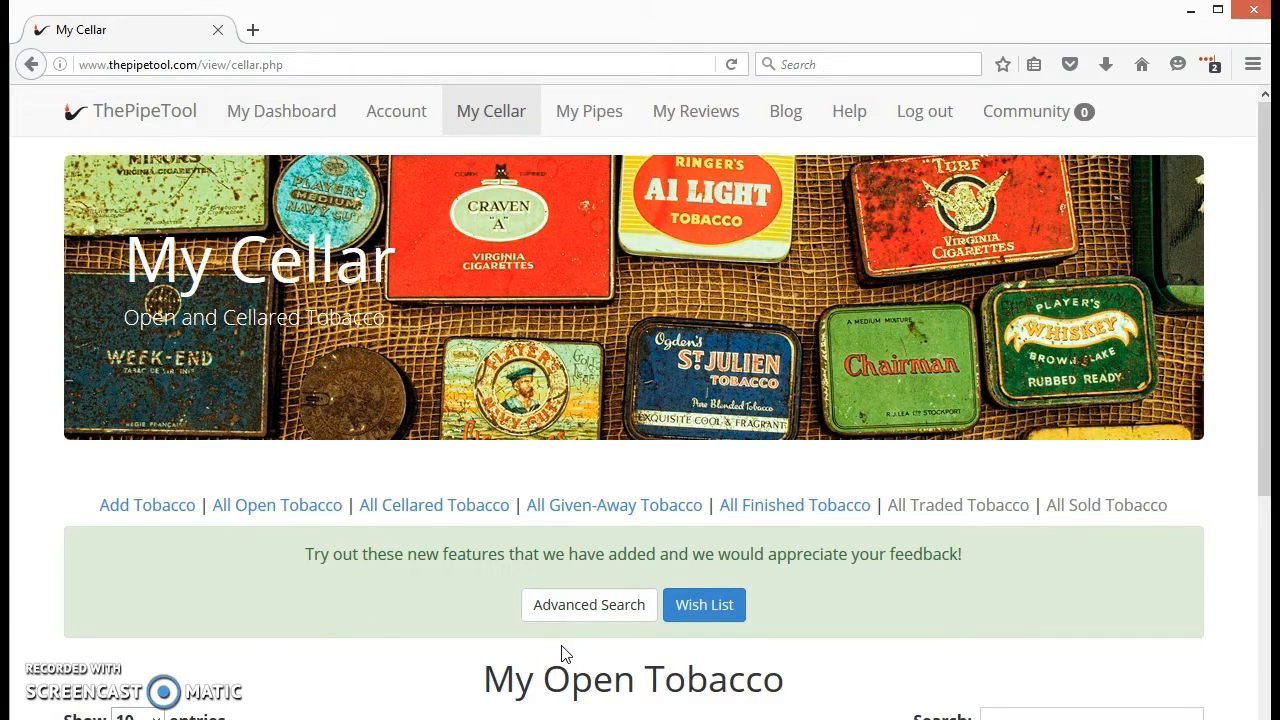
Open the form for adding tobacco to the cellar and set the brand to Peterson.
left_click(563, 632)
left_click(166, 514)
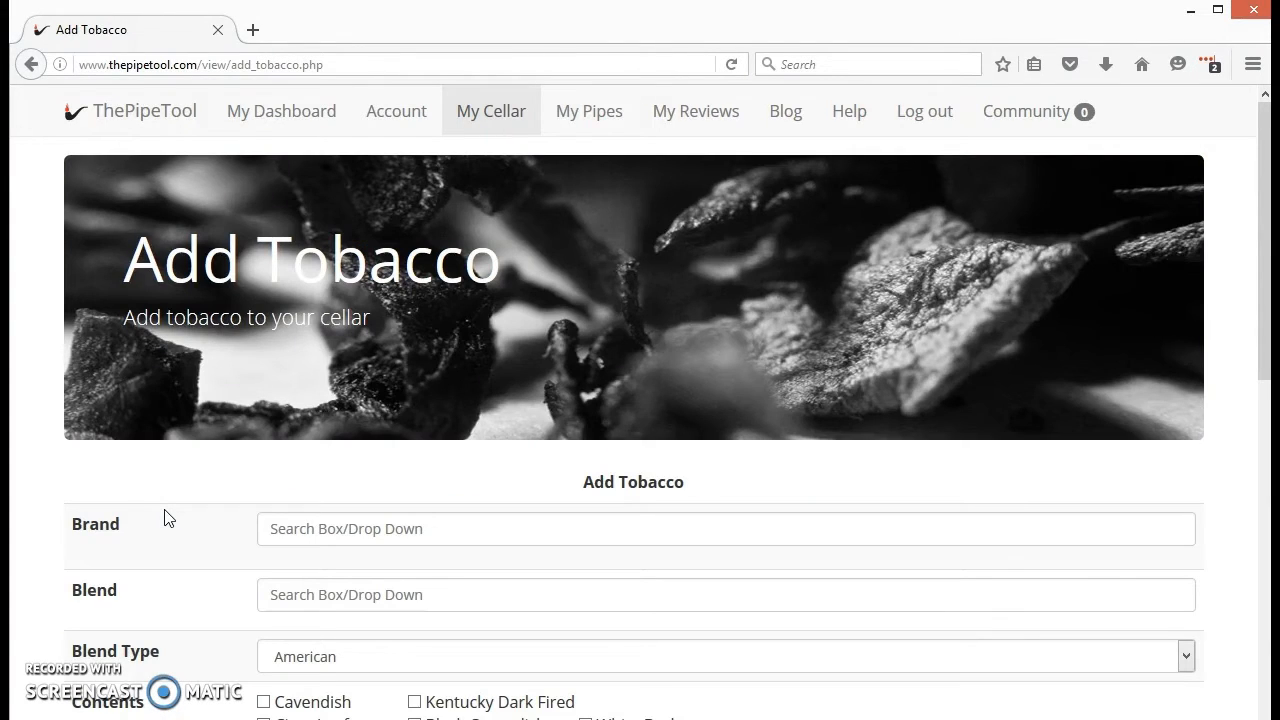
left_click(323, 529)
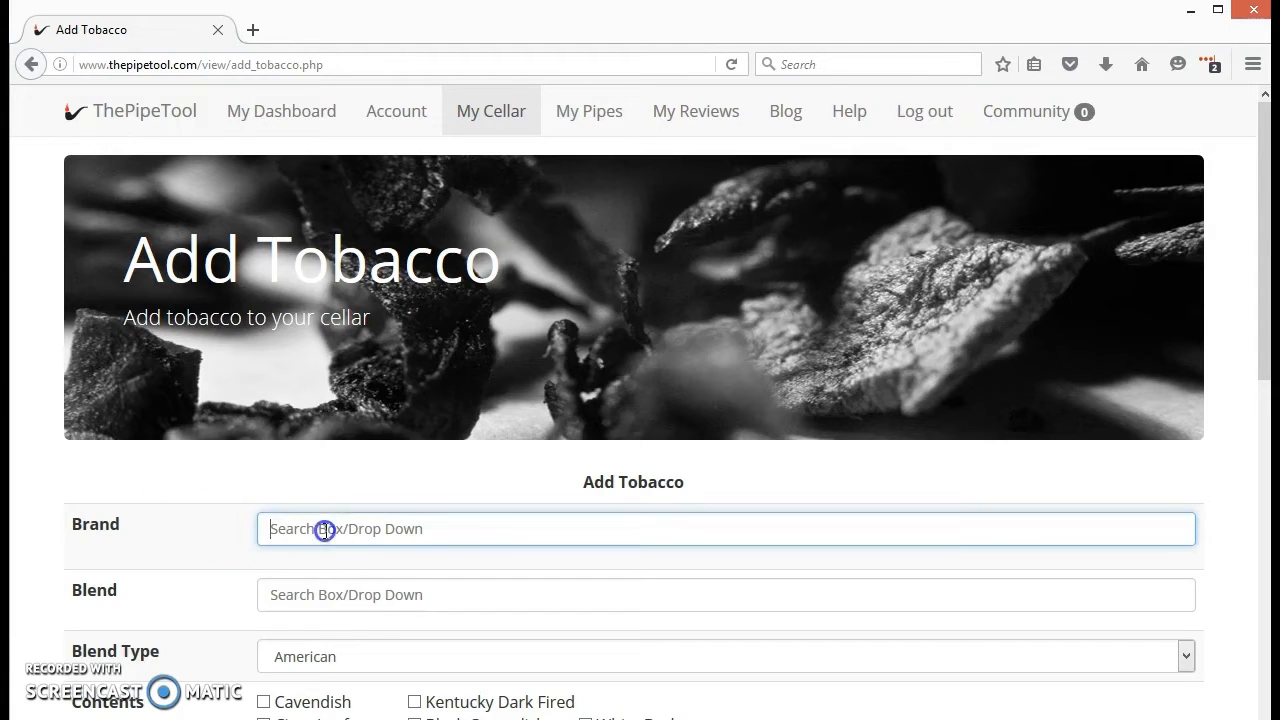
type("Pe")
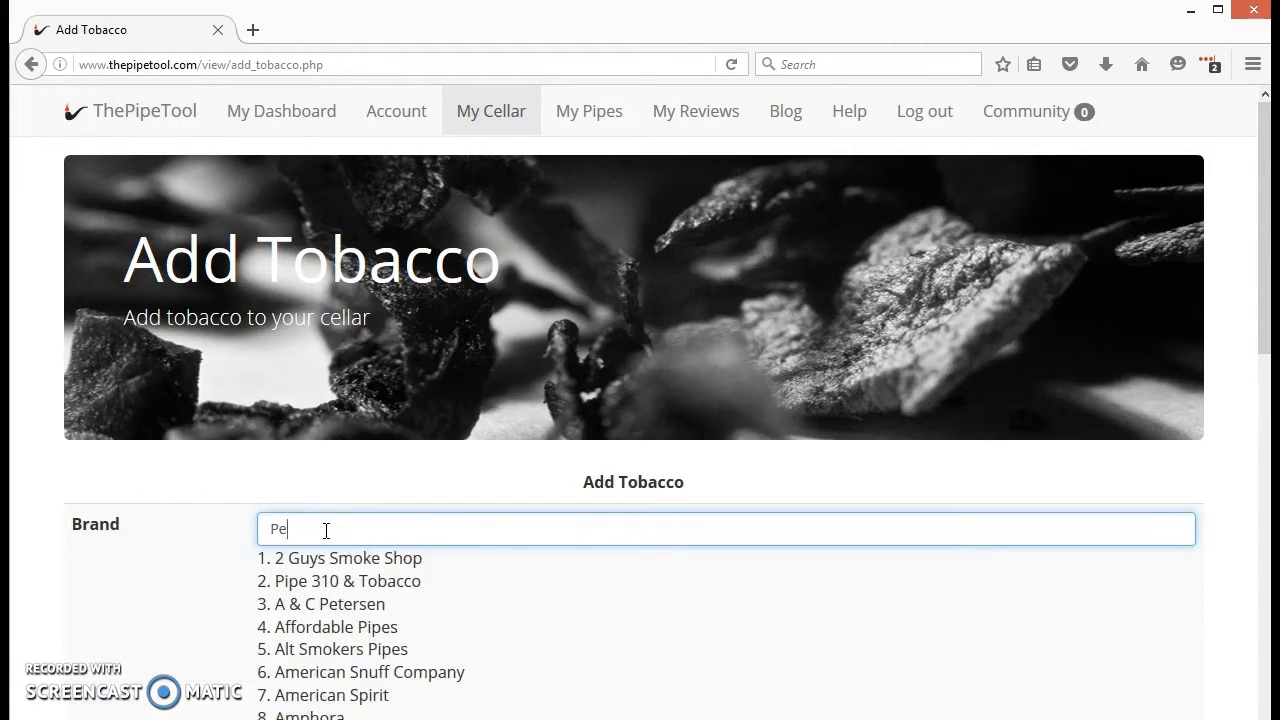
type("terson")
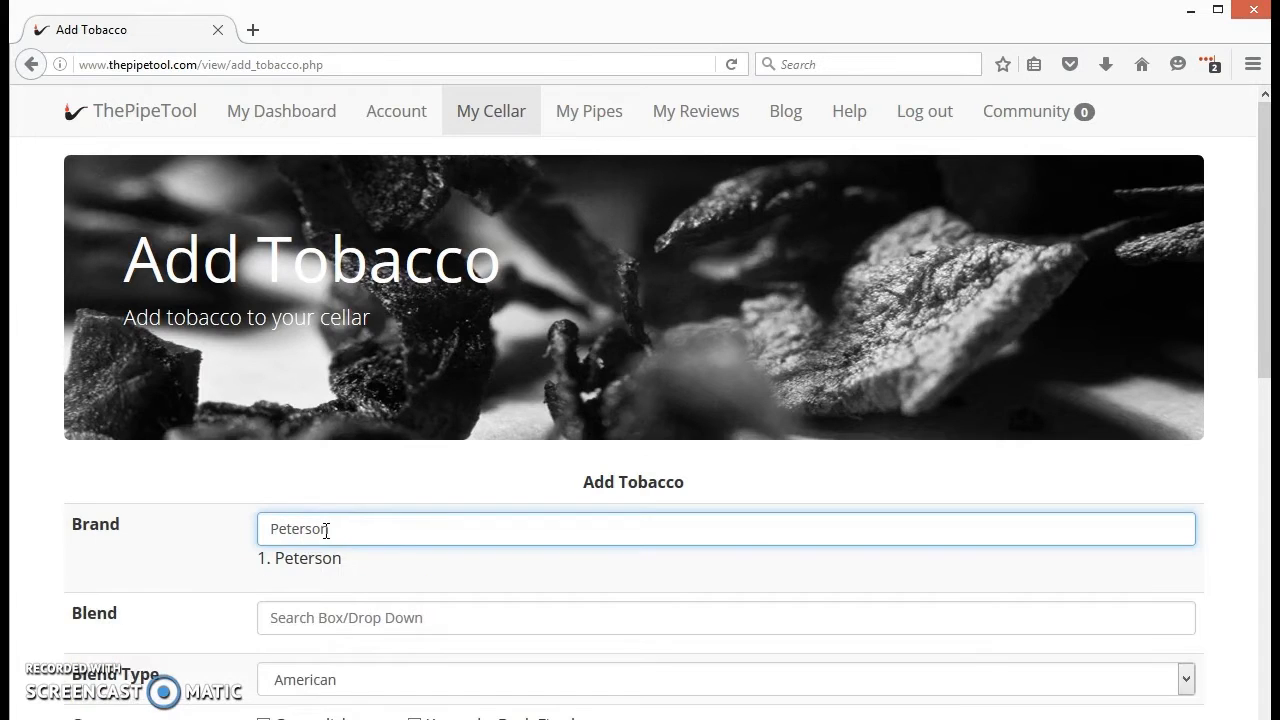
left_click(356, 570)
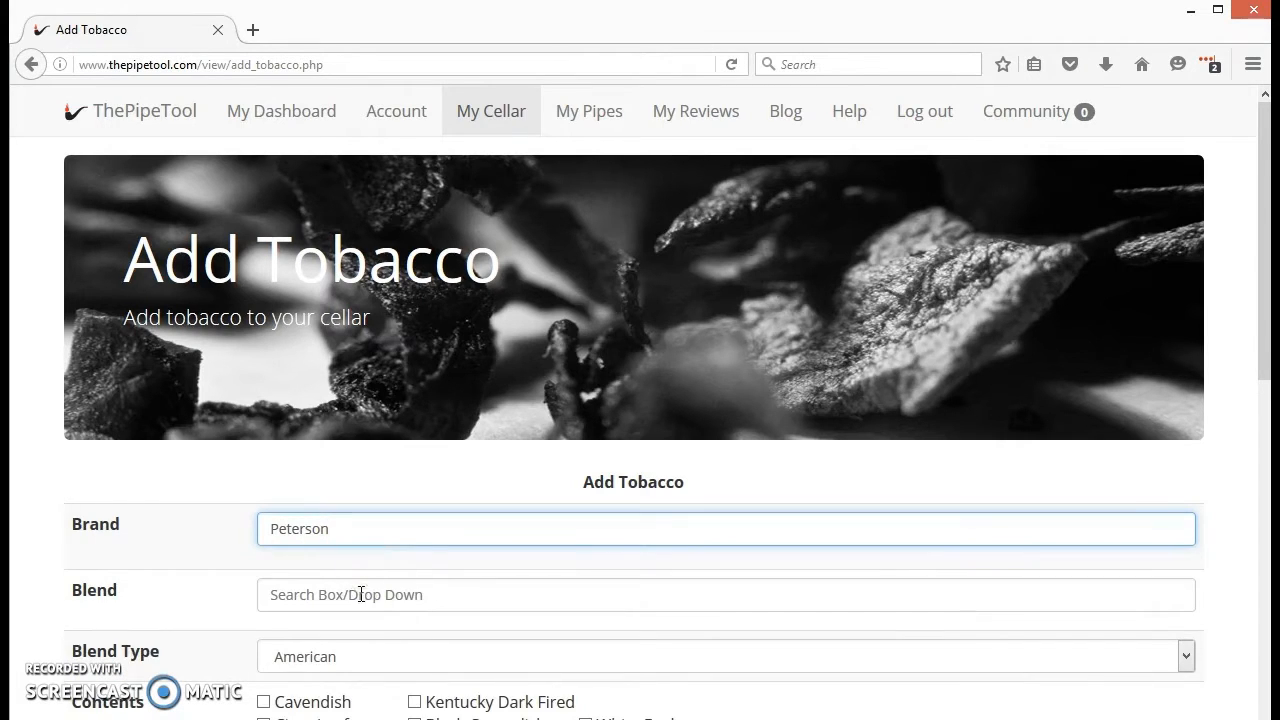
Search the blends for "Conno" and choose Connoisseur's Choice as the blend.
left_click(360, 596)
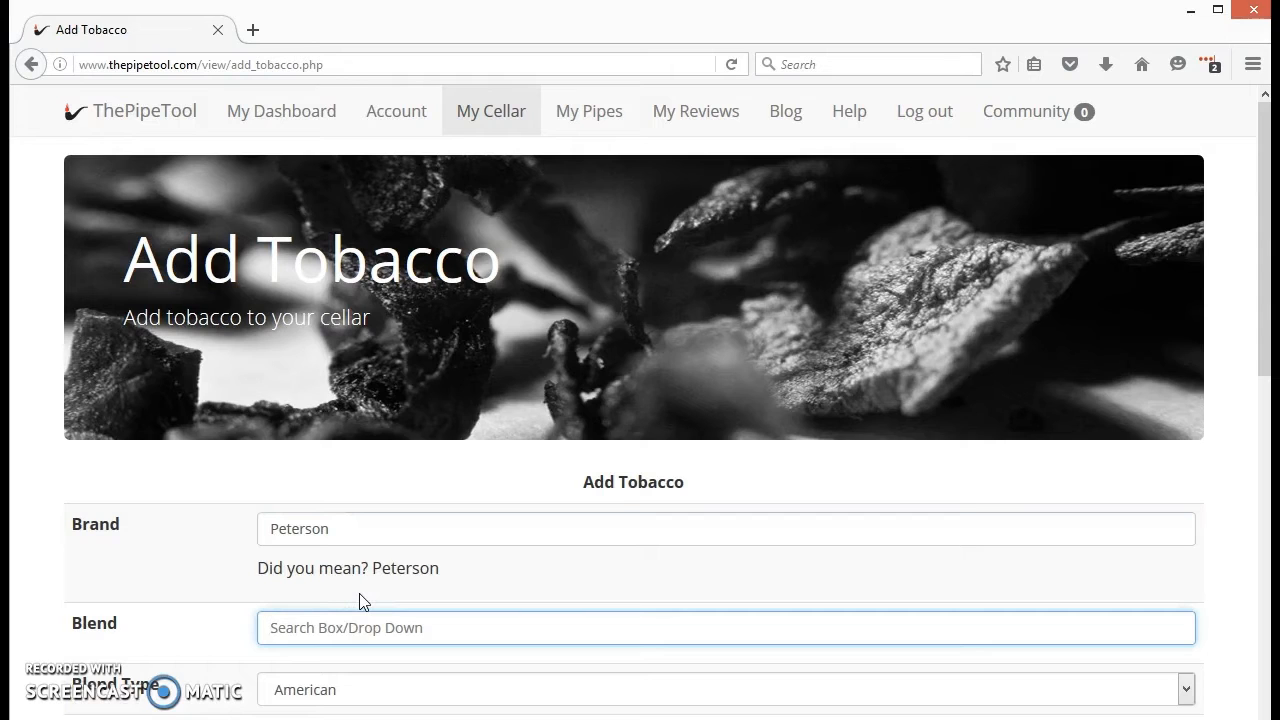
type("Conn")
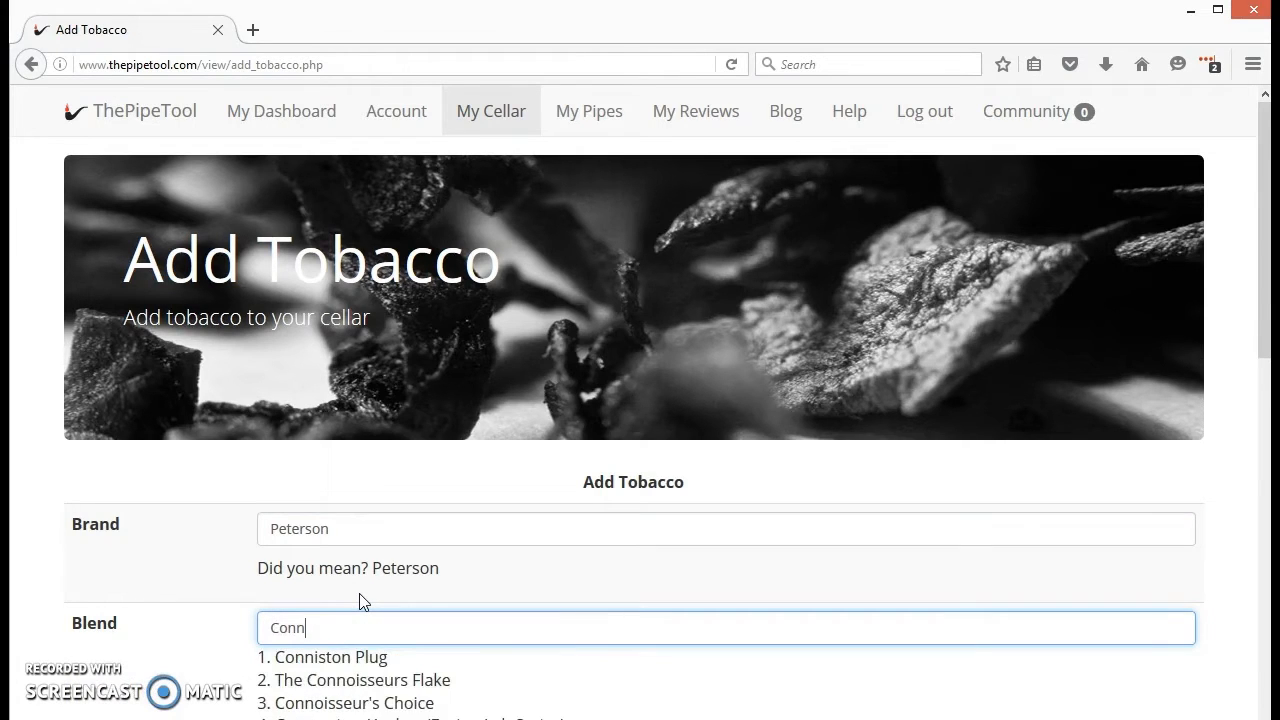
type("o")
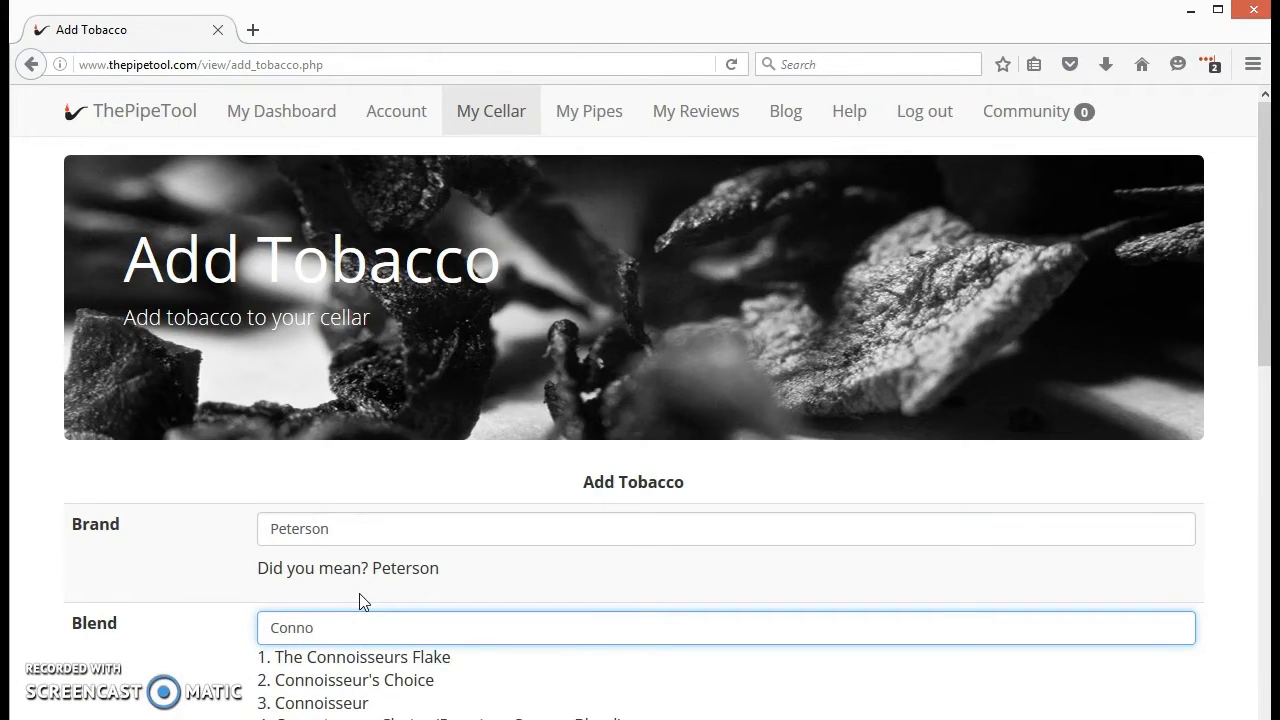
left_click(400, 684)
left_click(400, 684)
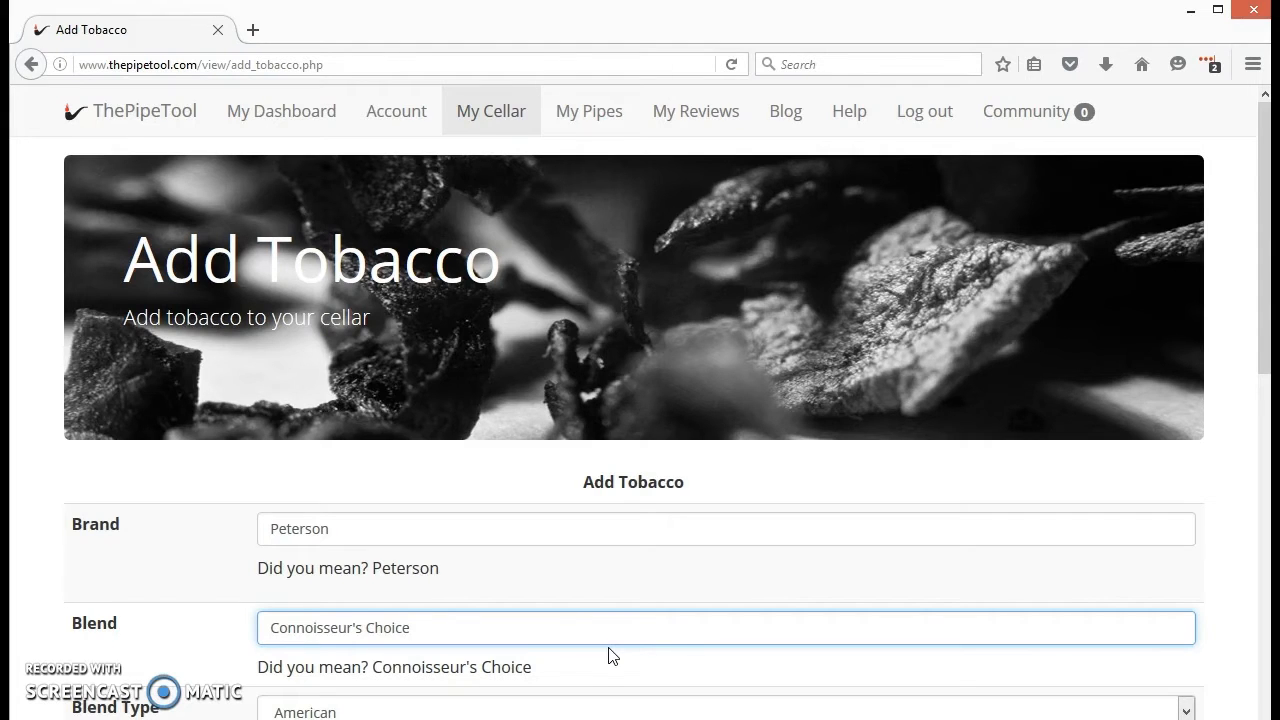
Set the blend type to Aromatic and mark Black Cavendish and Virginia as the contents.
scroll(563, 617, "down", 2)
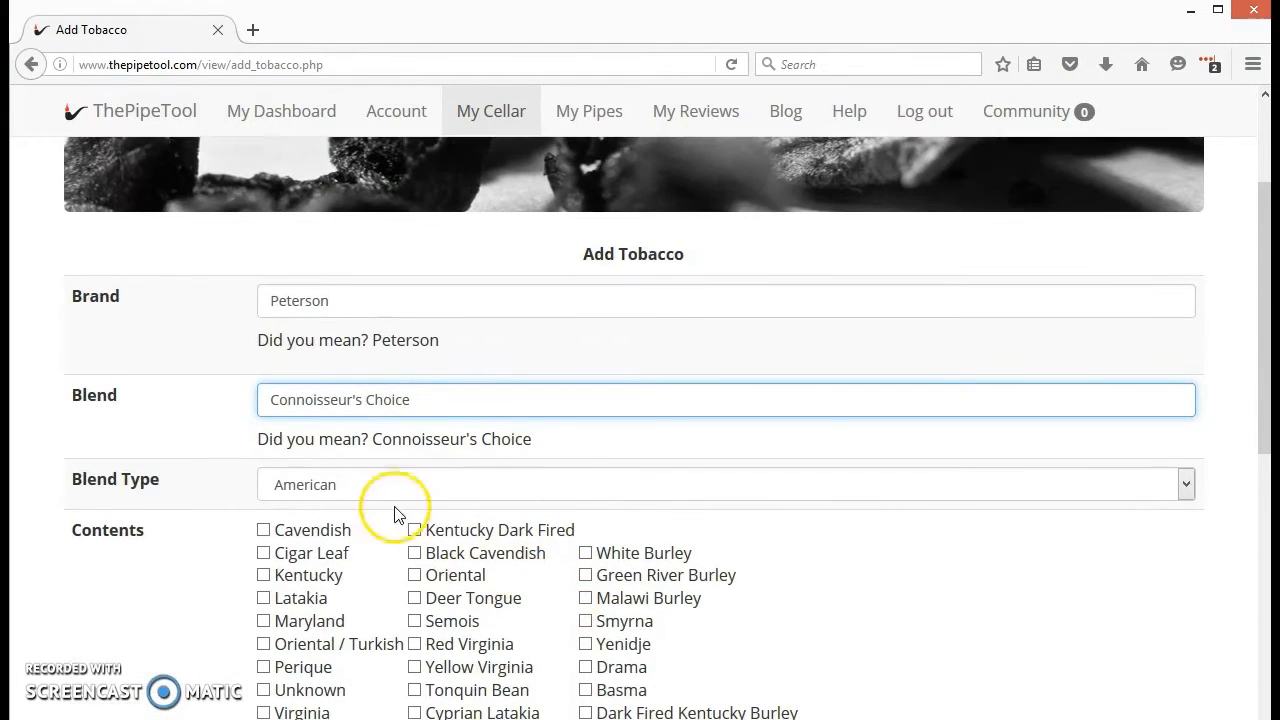
left_click(393, 494)
left_click(362, 531)
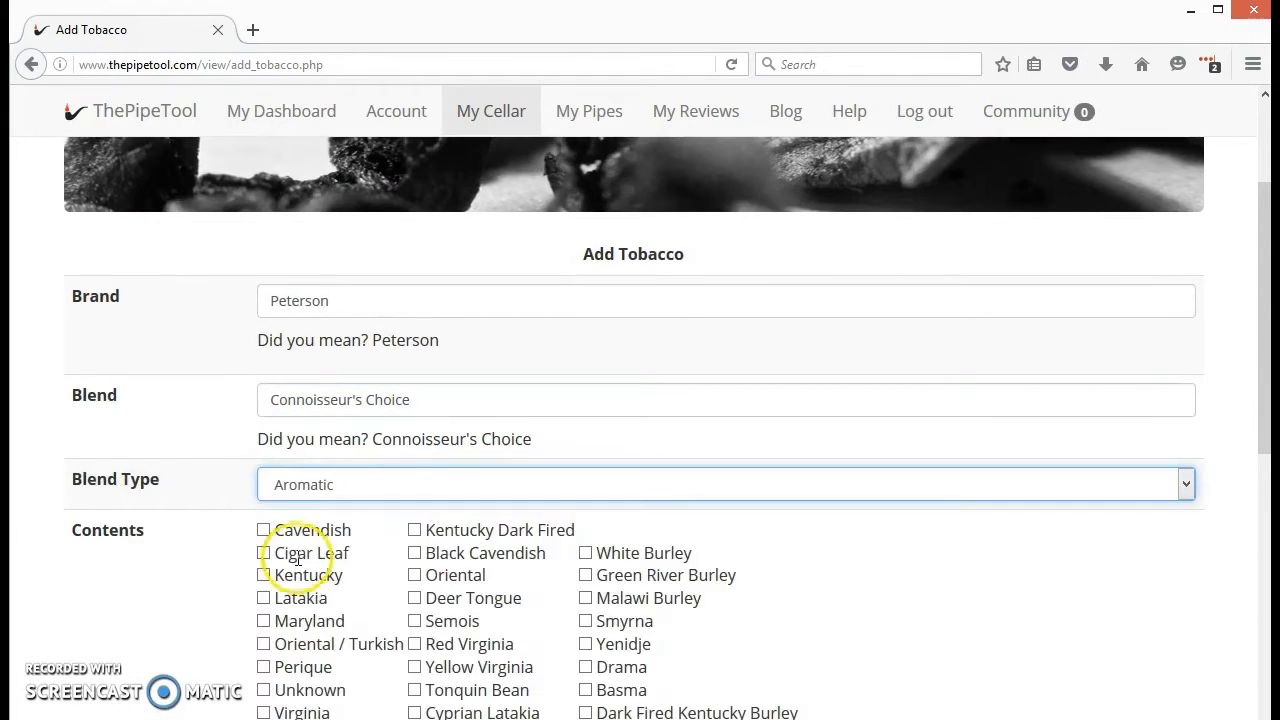
scroll(162, 572, "down", 1)
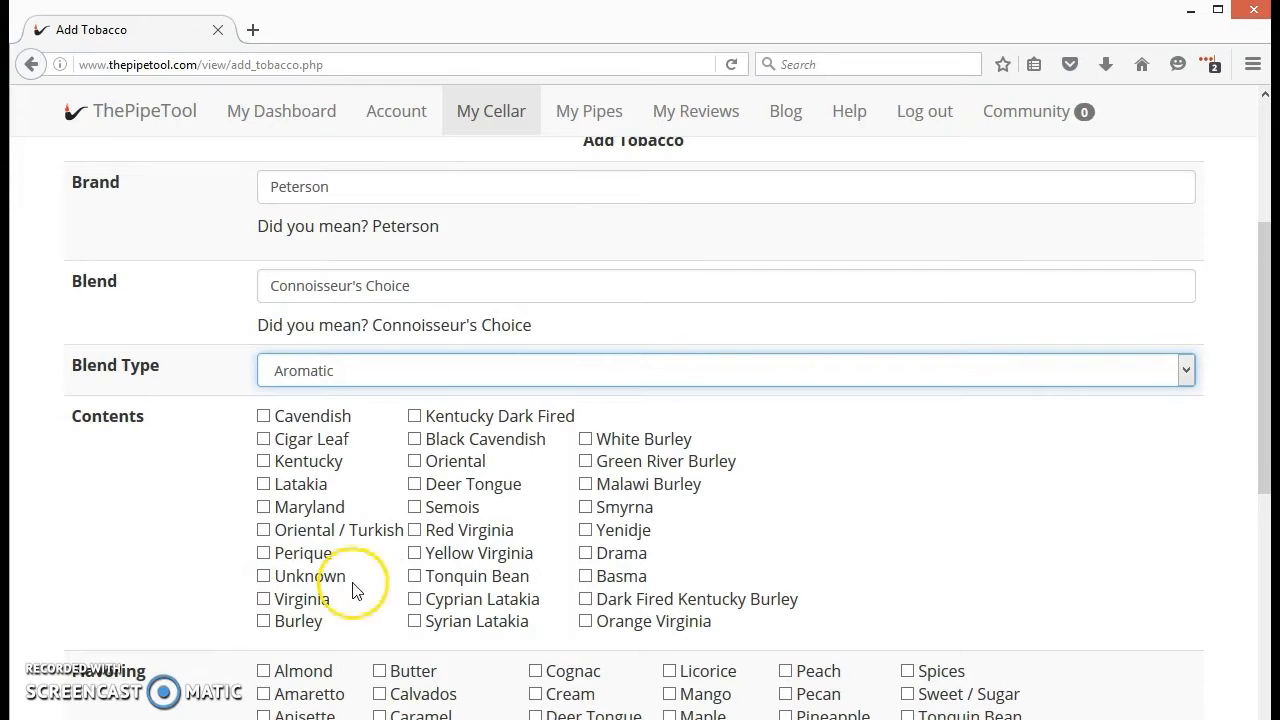
left_click(415, 439)
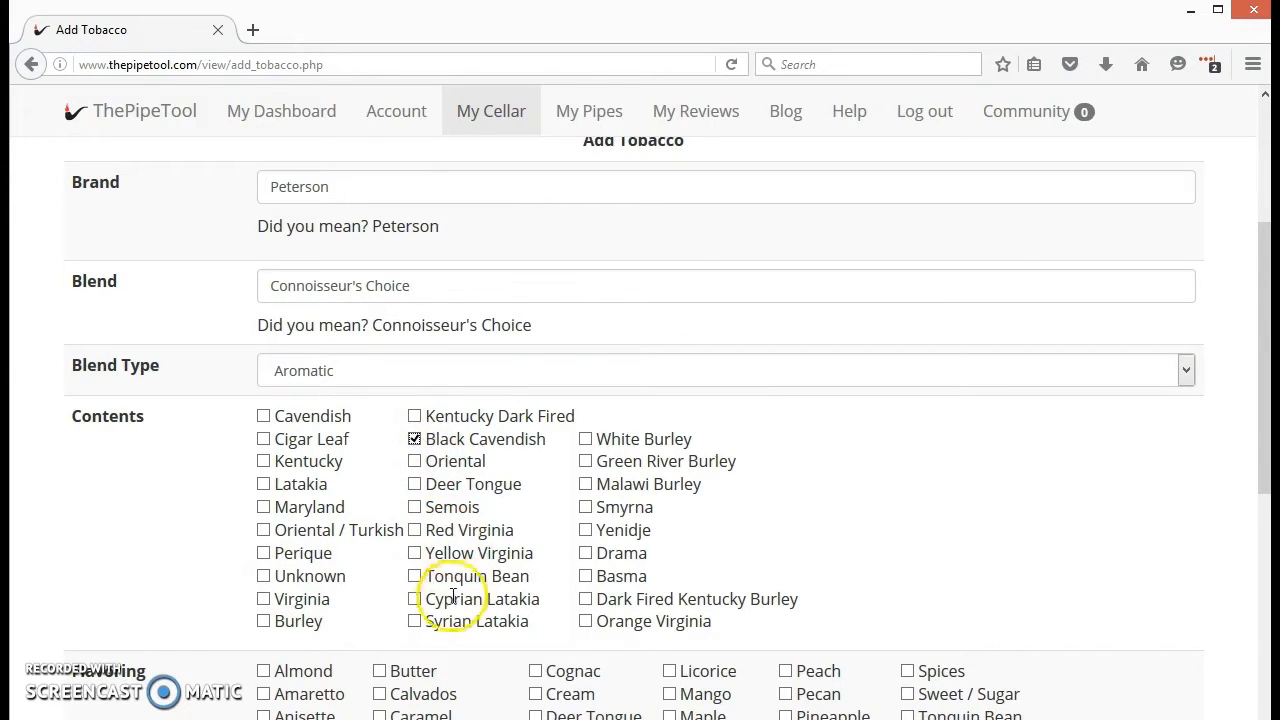
left_click(263, 599)
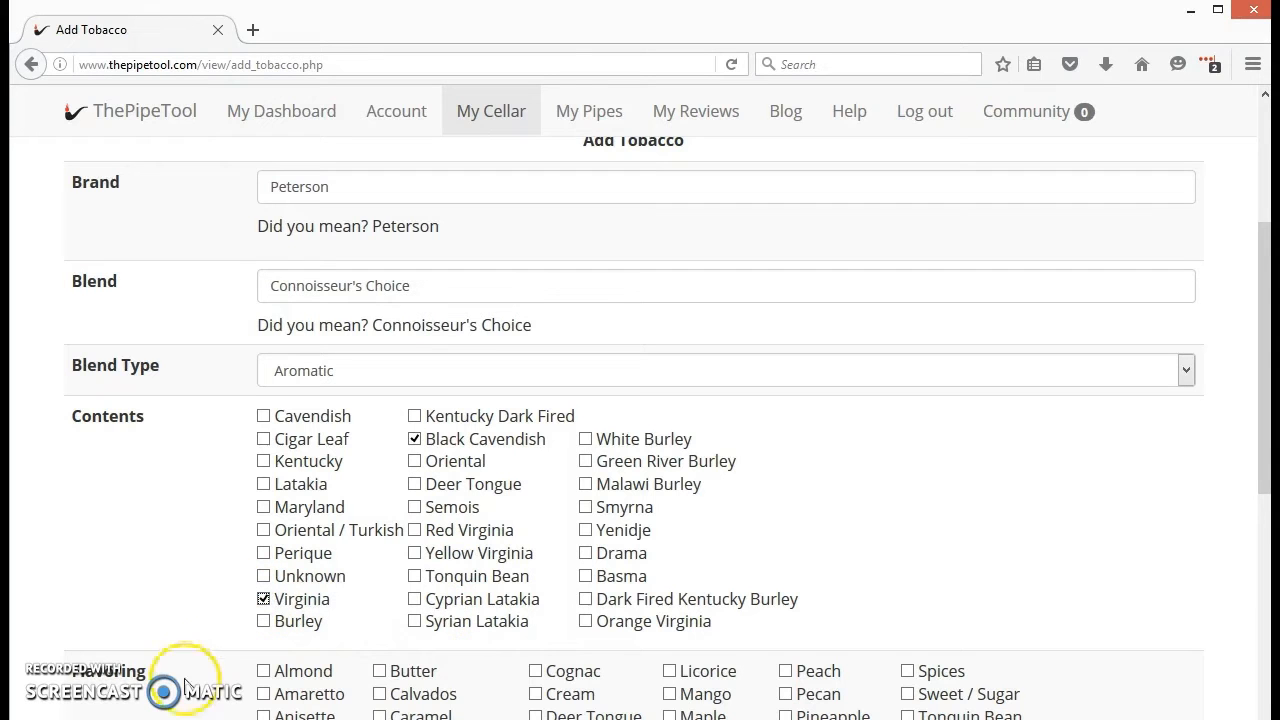
Mark Rum, Coffee, Vanilla and Fruit / Citrus as the tobacco's flavorings.
scroll(557, 574, "down", 3)
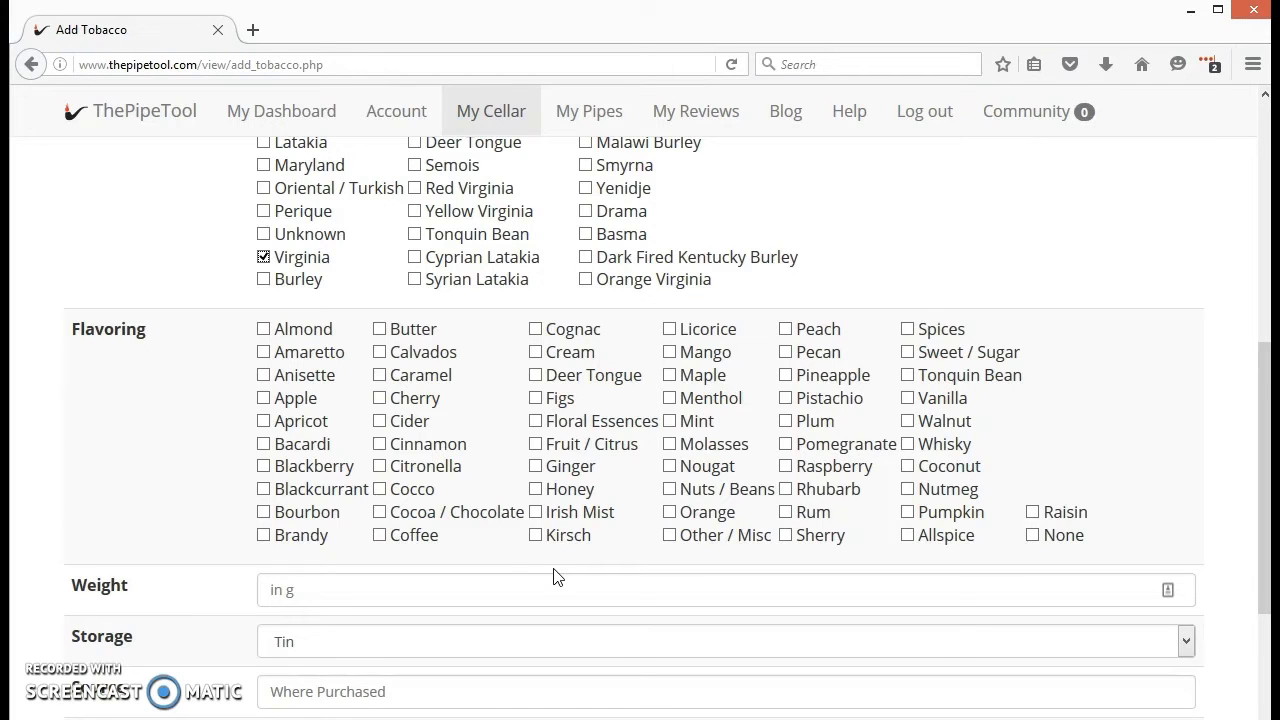
left_click(526, 556)
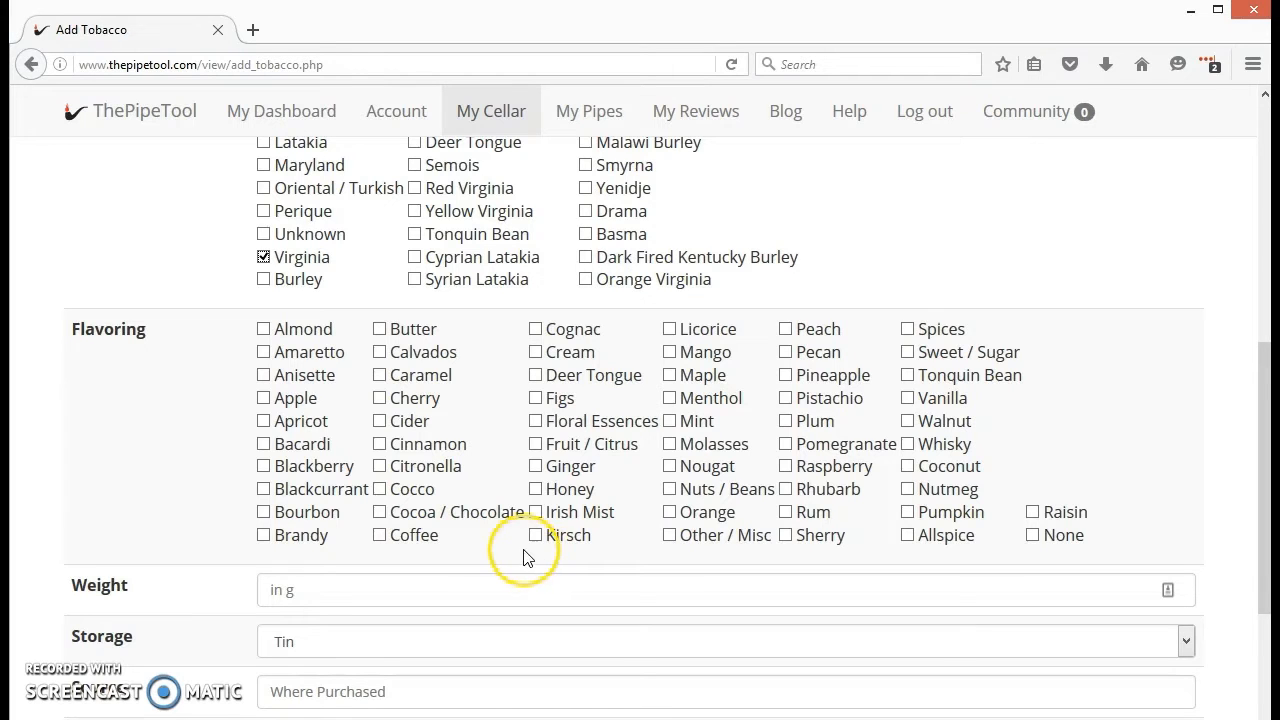
left_click(785, 512)
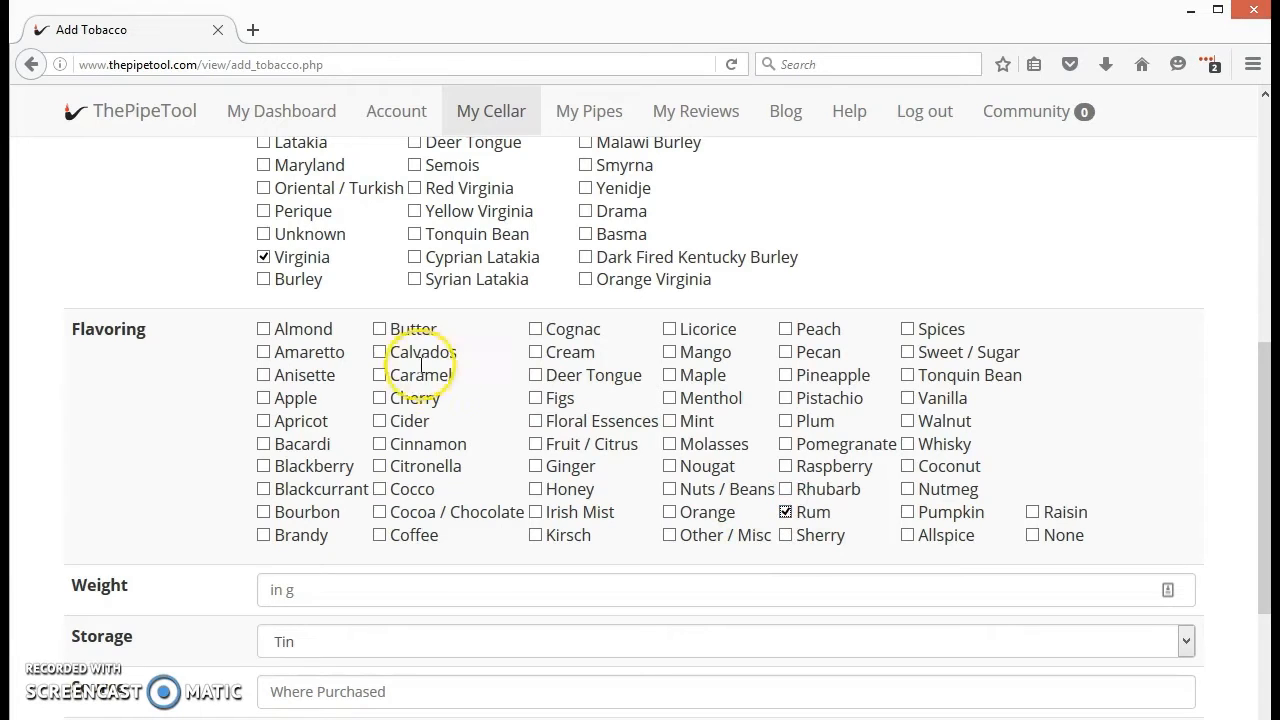
left_click(378, 534)
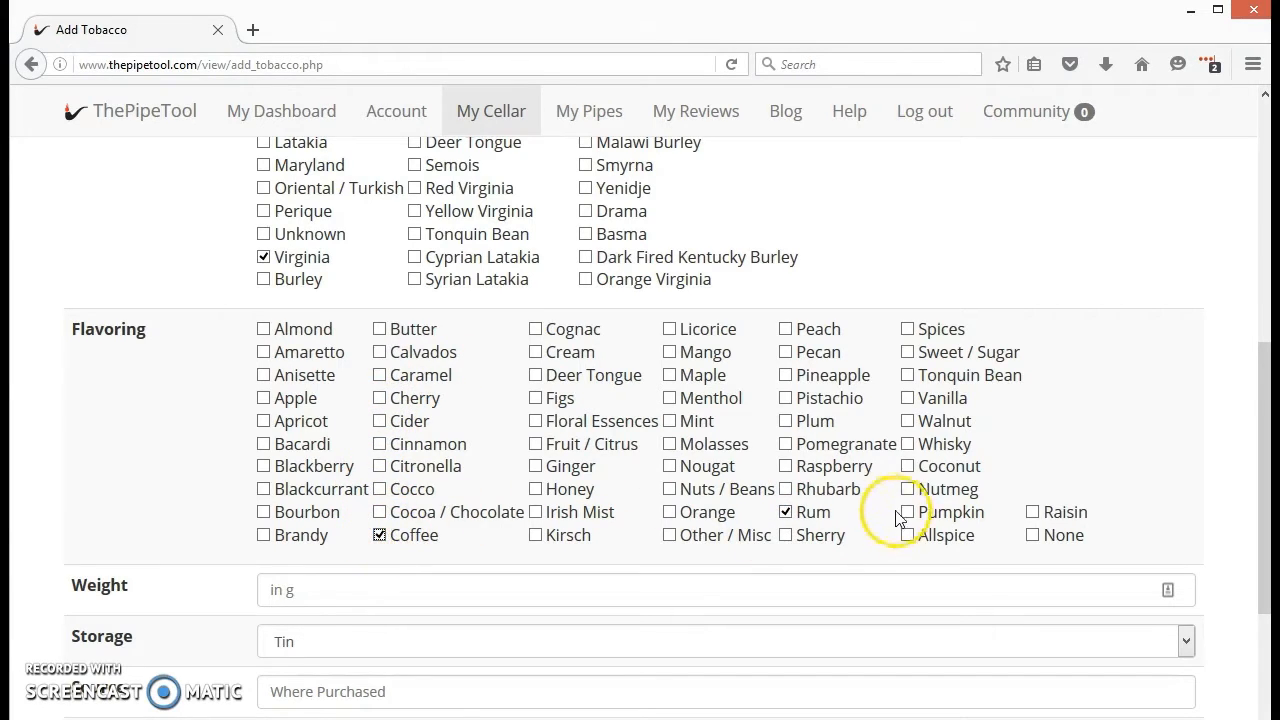
left_click(907, 397)
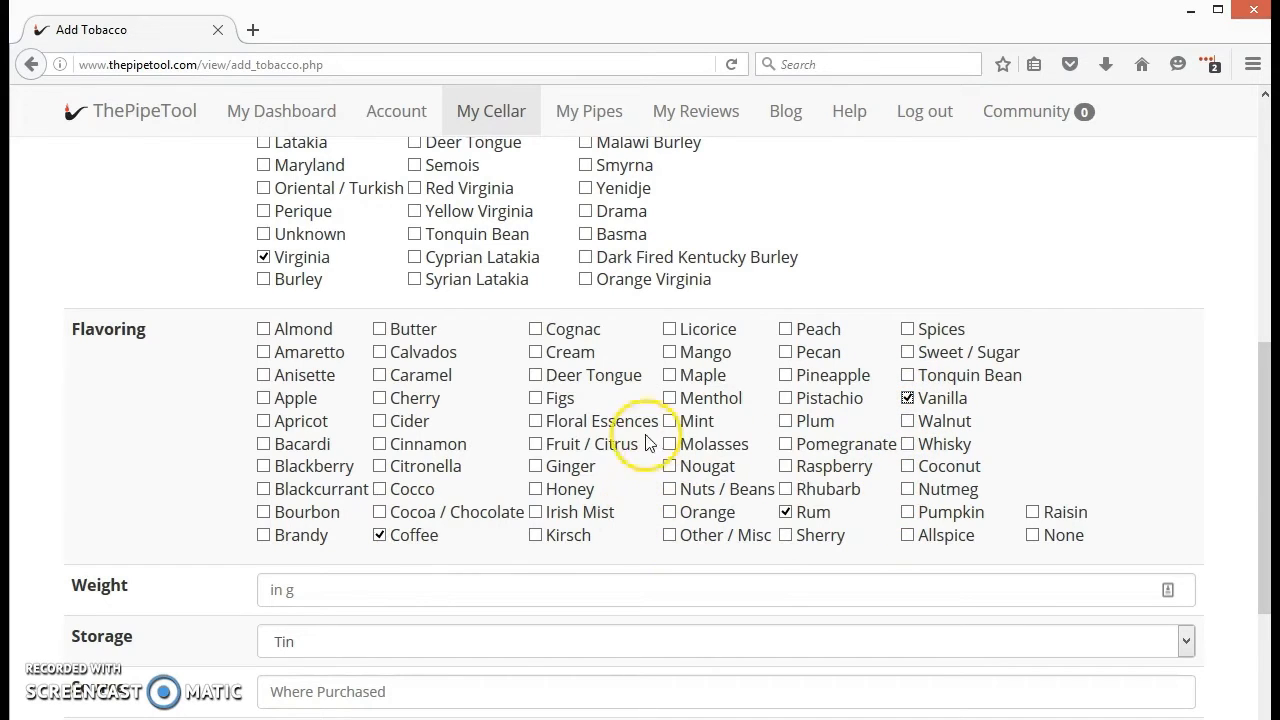
left_click(535, 443)
Set the tobacco's weight to 50 g and choose Tin as its storage.
scroll(525, 460, "down", 4)
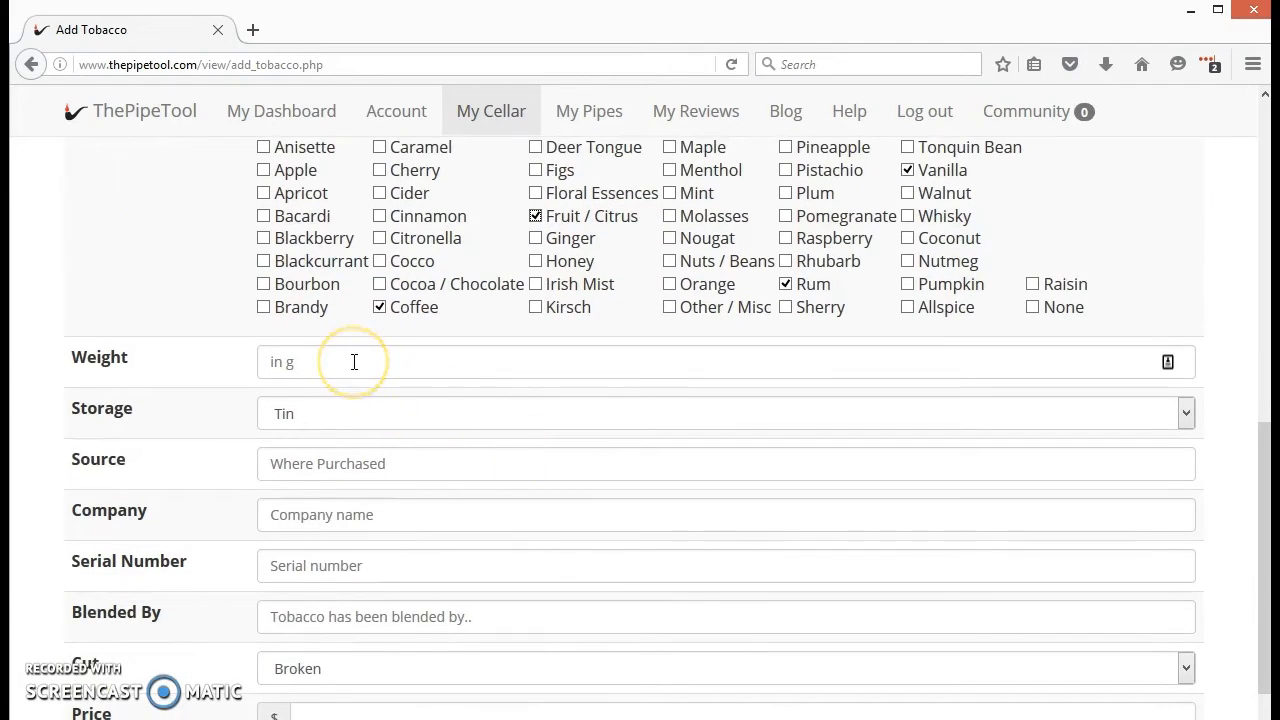
left_click(354, 361)
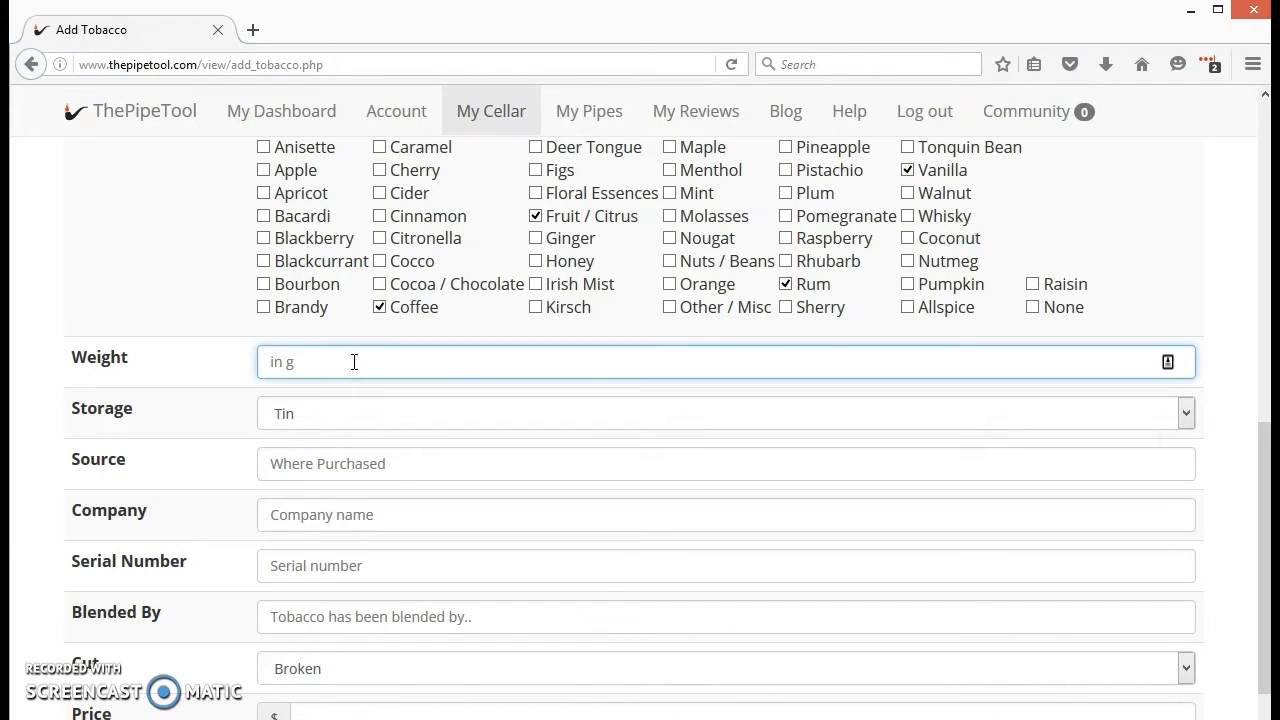
type("50")
left_click(72, 453)
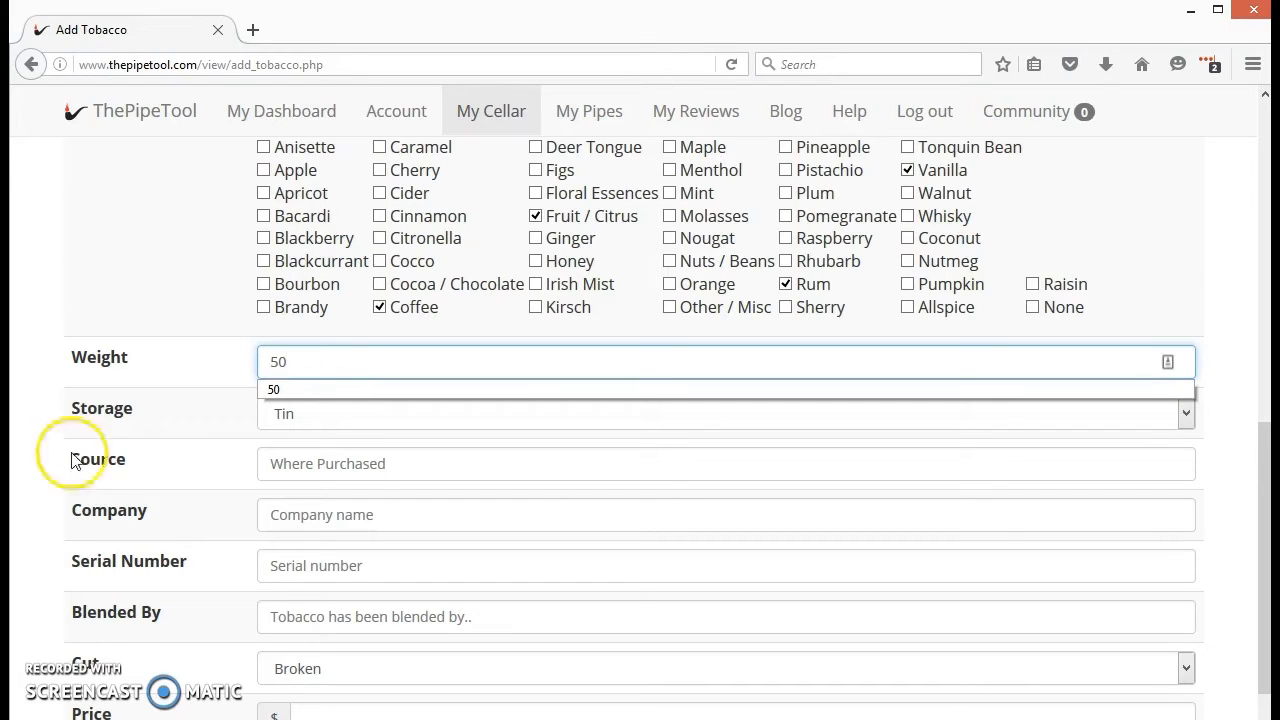
left_click(369, 418)
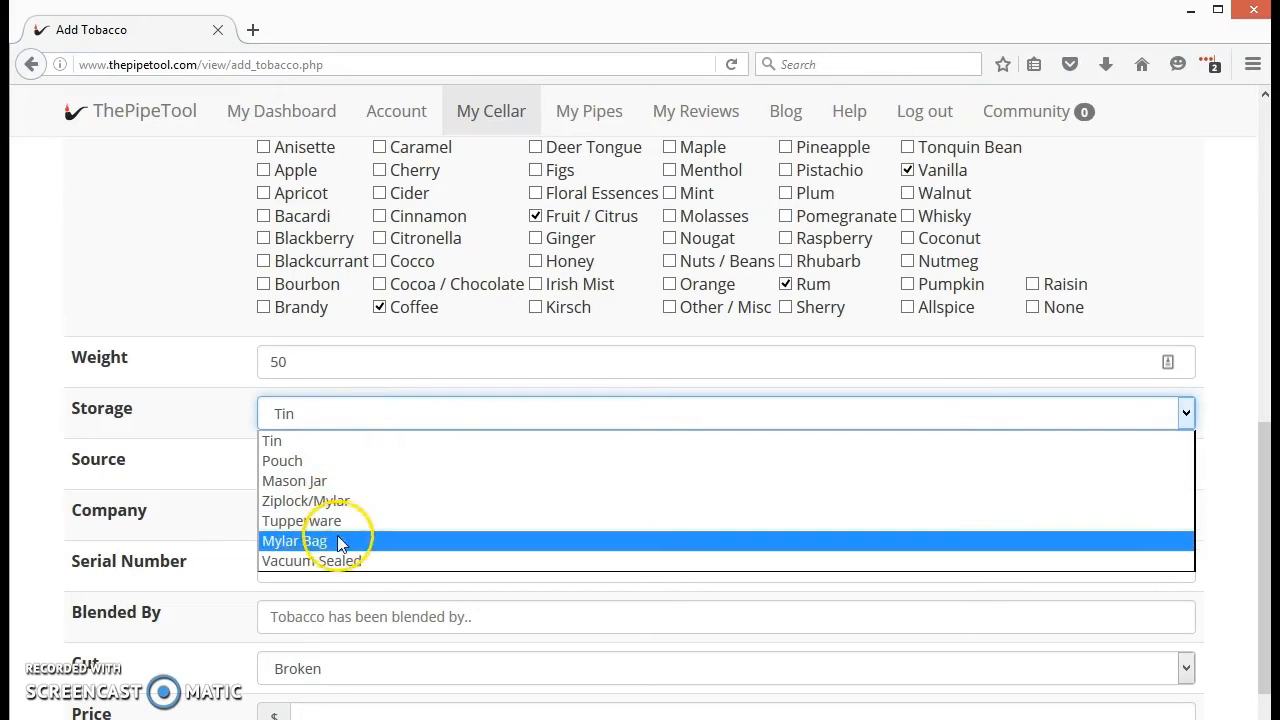
left_click(300, 441)
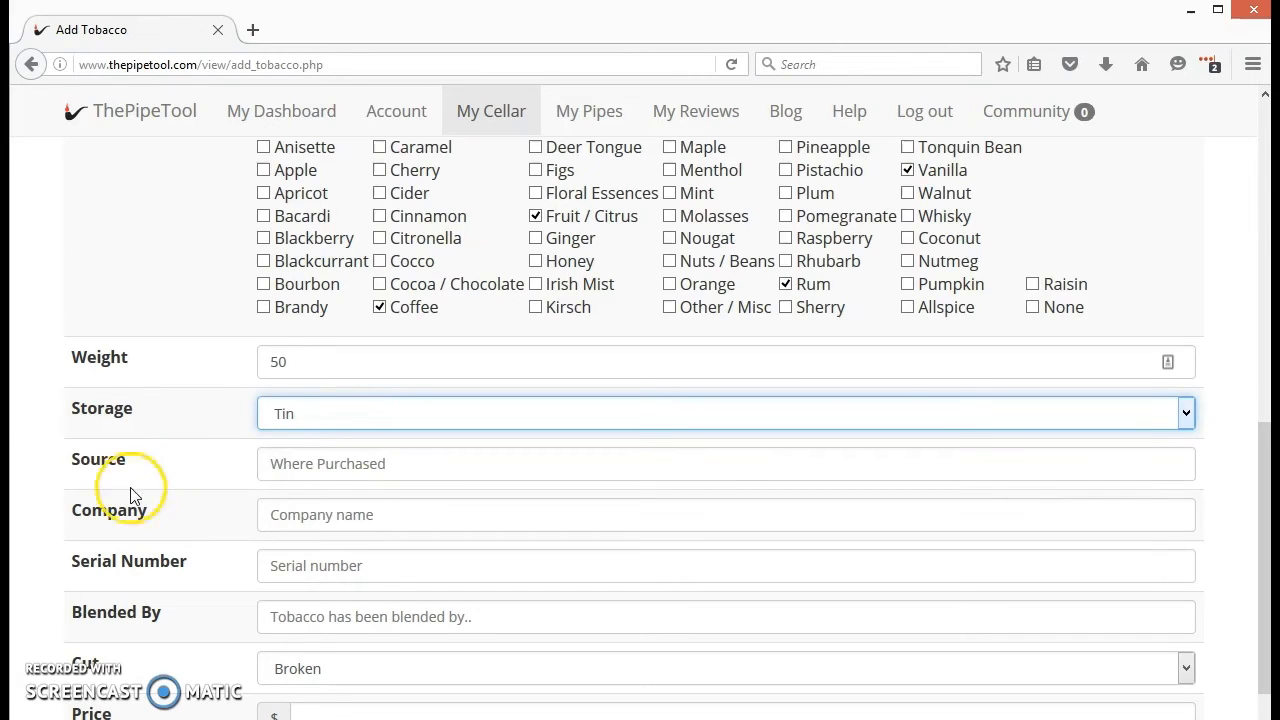
Enter smokingpipes.com as the purchase source and 12343 as the serial number, leaving the company blank.
left_click(311, 463)
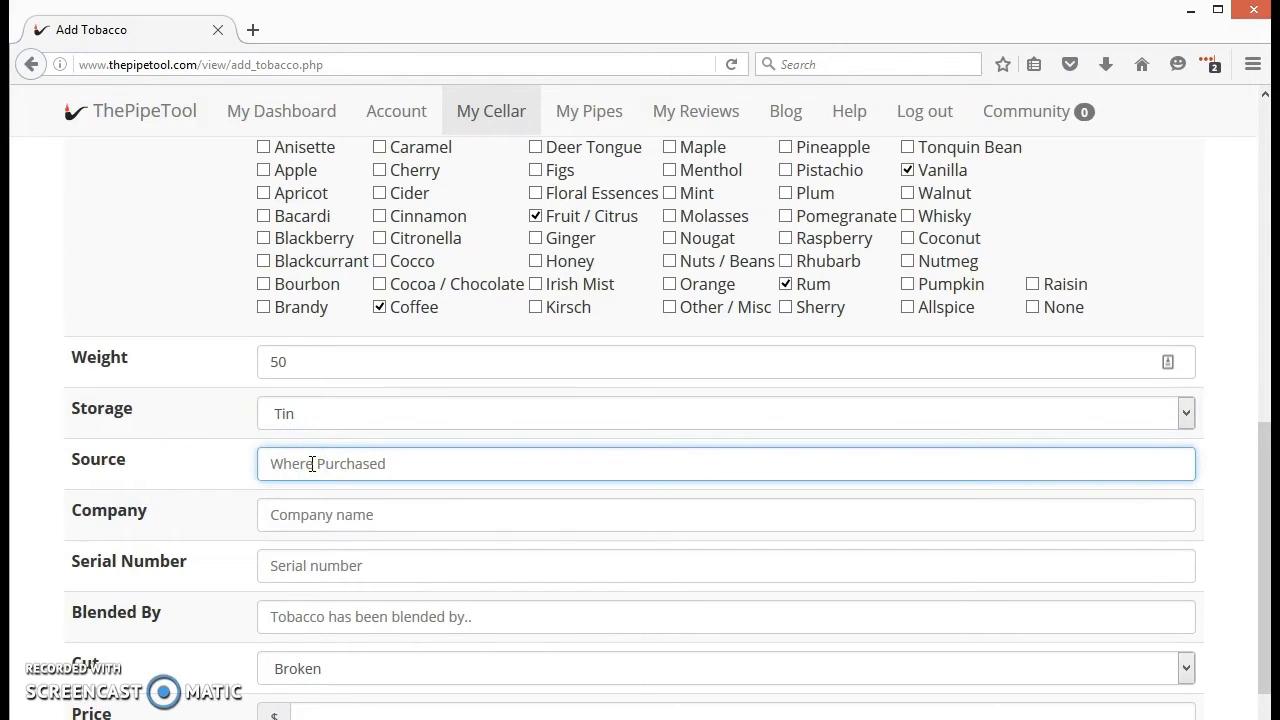
type("smokingpipes.com")
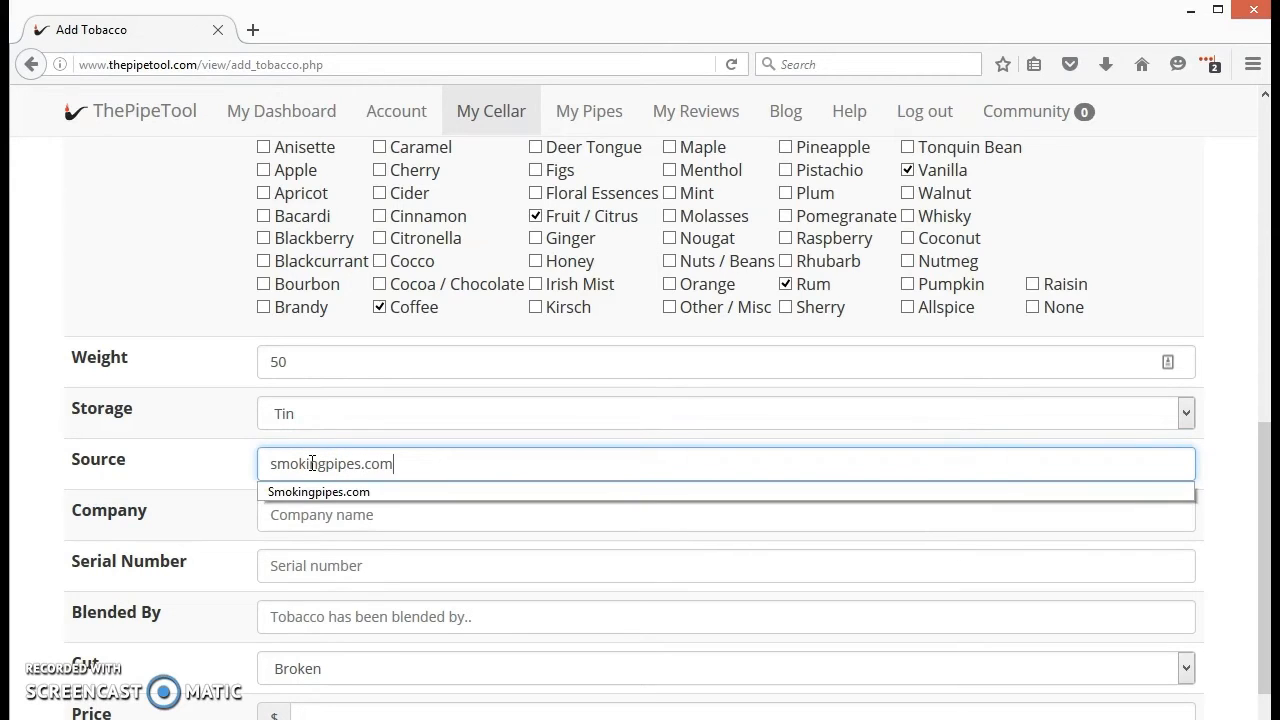
key("Tab")
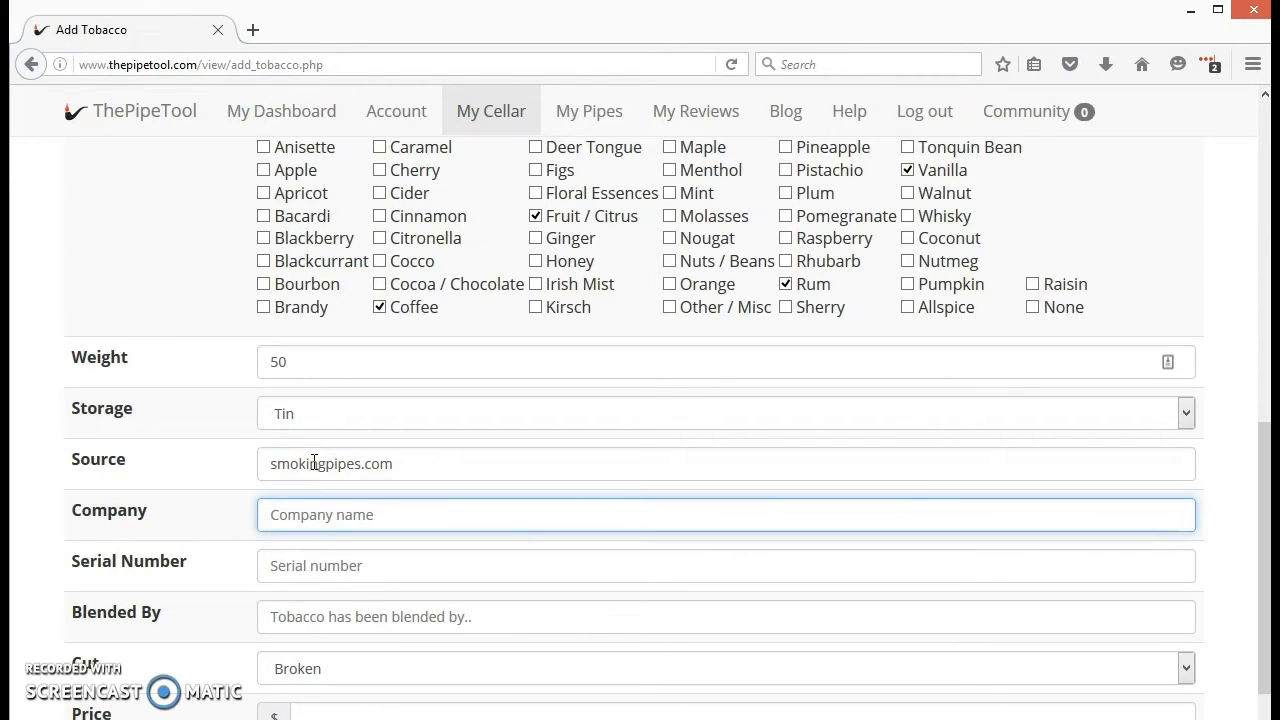
scroll(251, 491, "down", 2)
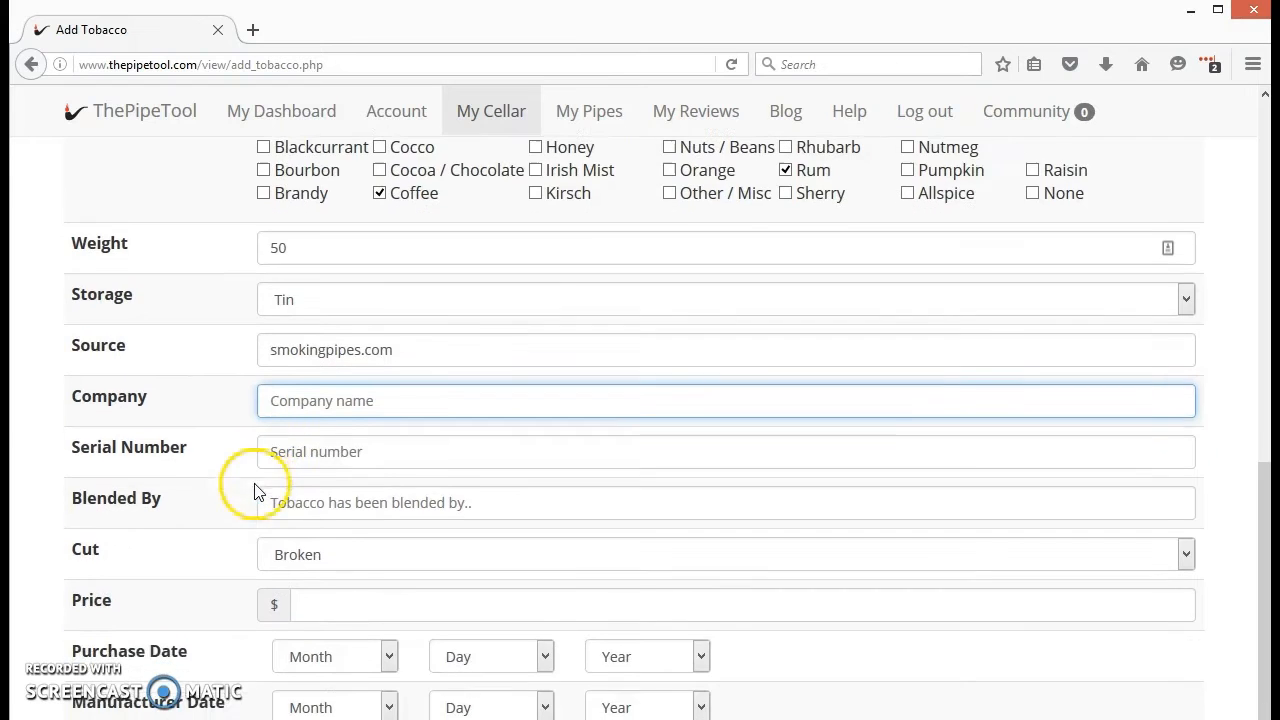
left_click(308, 453)
left_click(317, 443)
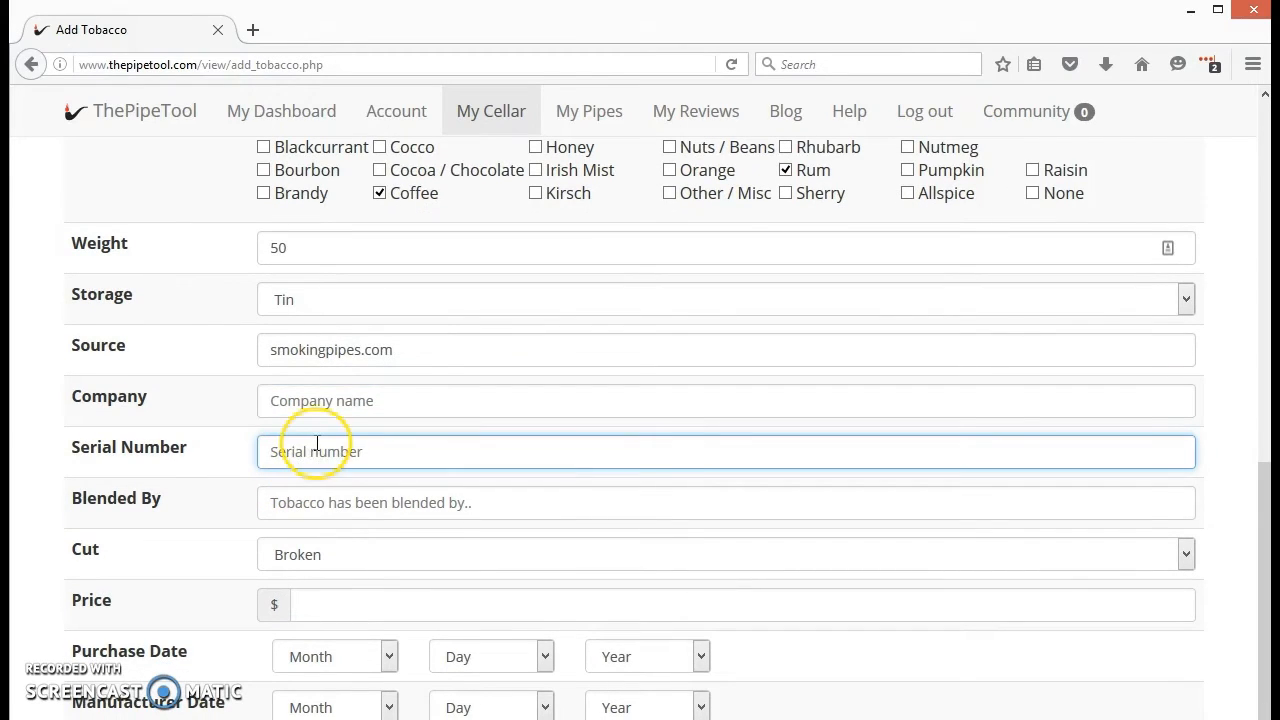
type("12343")
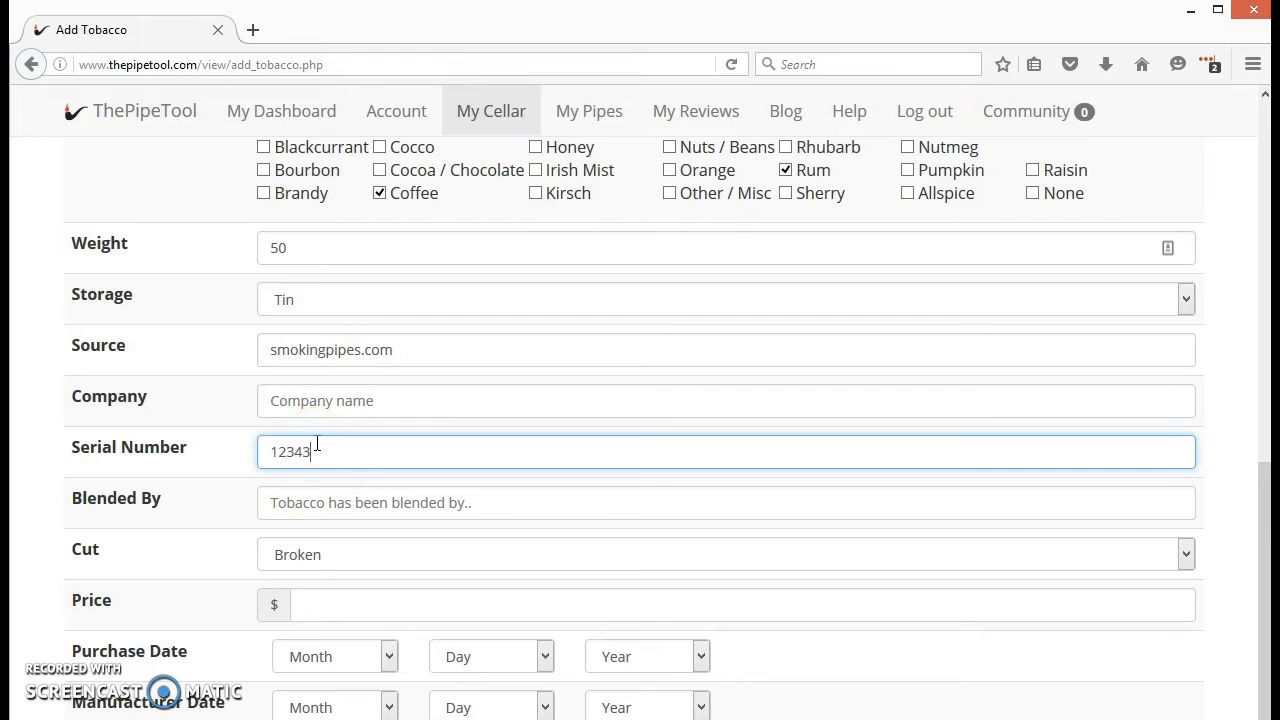
Leave the blender blank, set the cut to Ribbon and enter a price of $11.99.
left_click(325, 504)
scroll(197, 486, "down", 2)
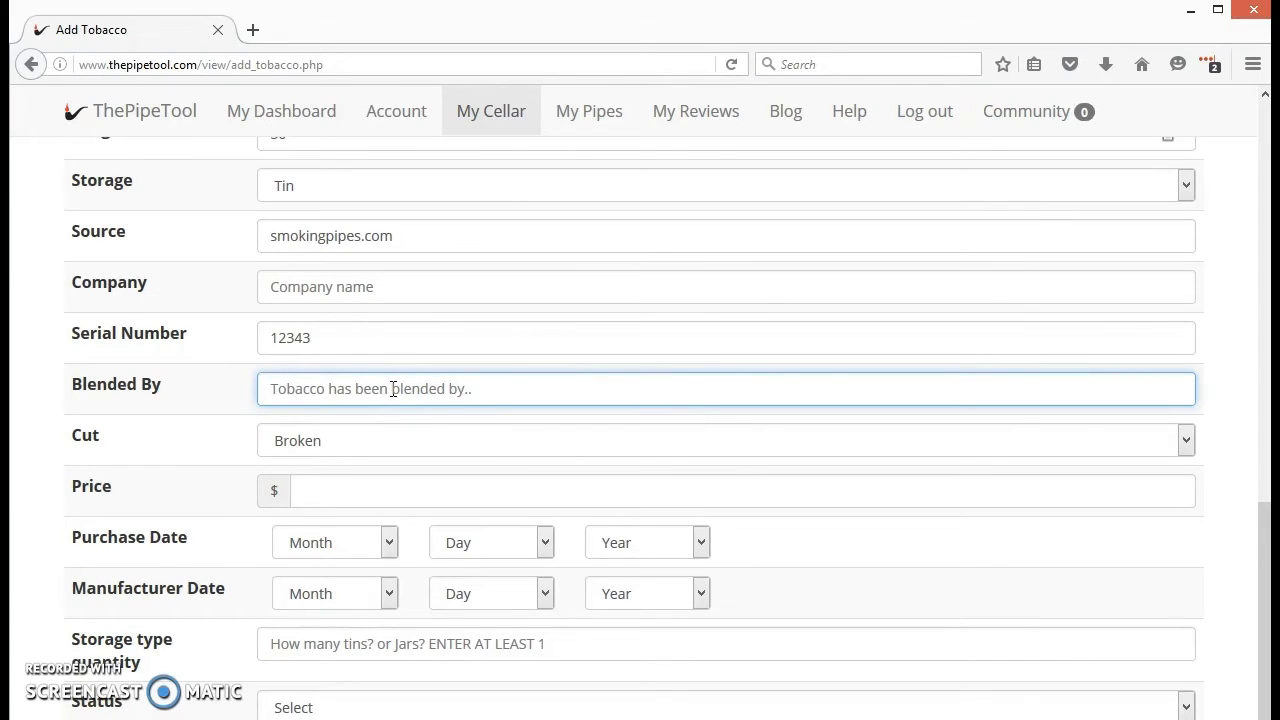
left_click(418, 442)
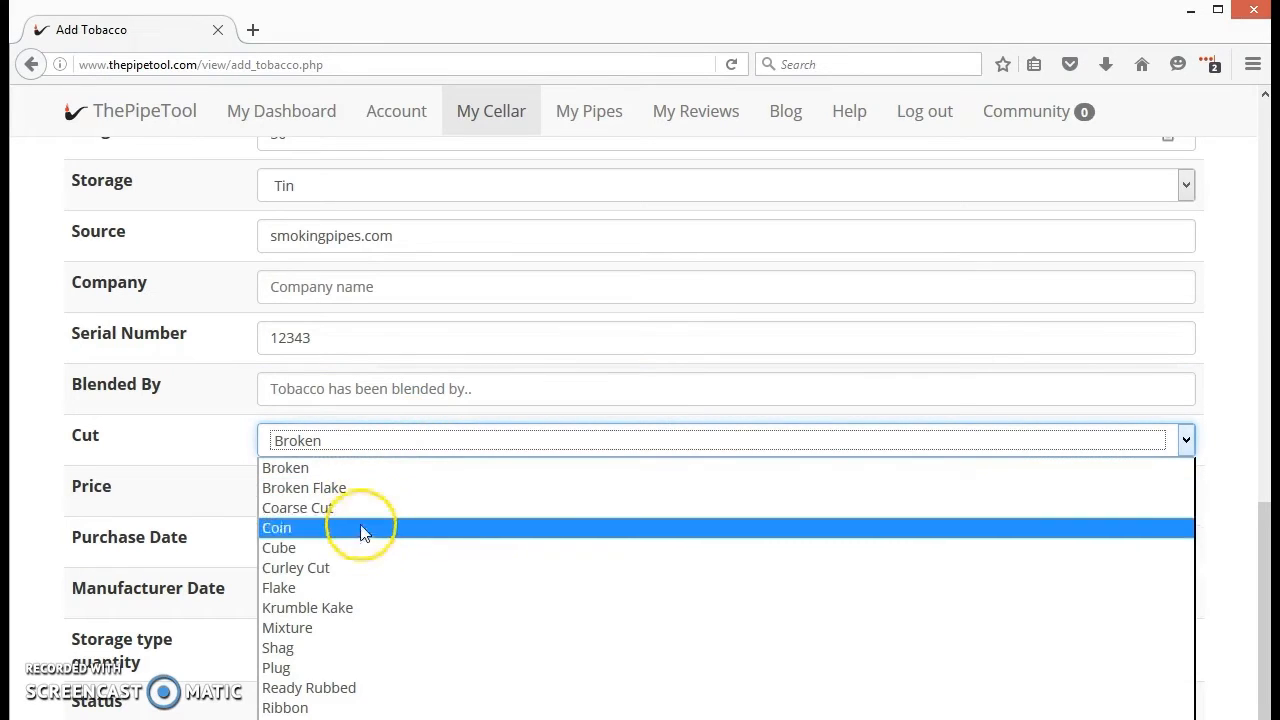
left_click(318, 706)
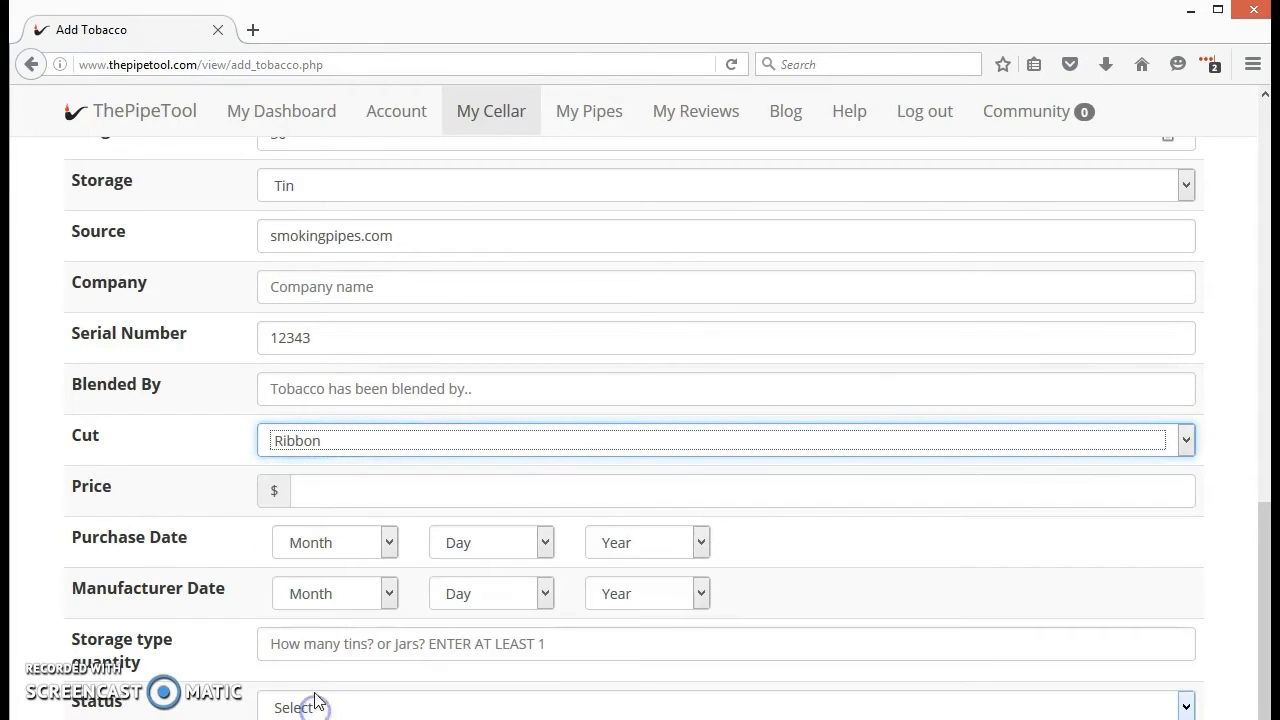
left_click(195, 496)
left_click(345, 492)
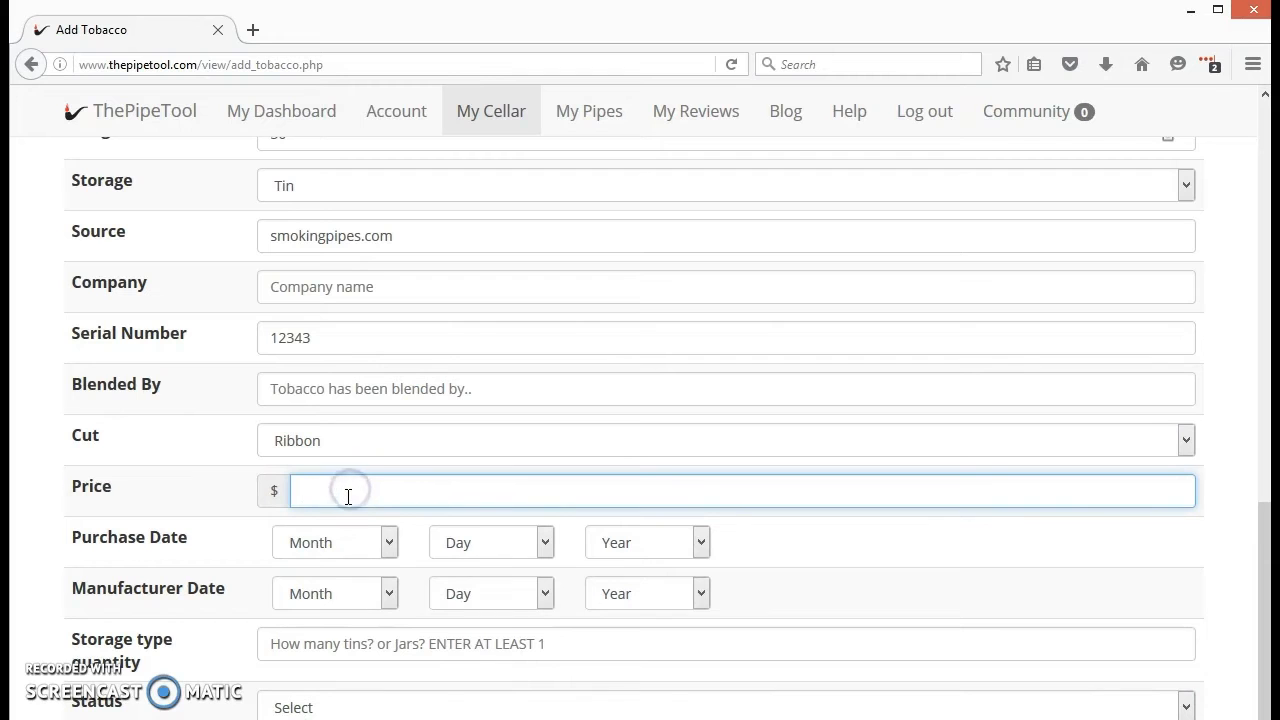
type("11.99")
left_click(152, 448)
scroll(157, 459, "down", 2)
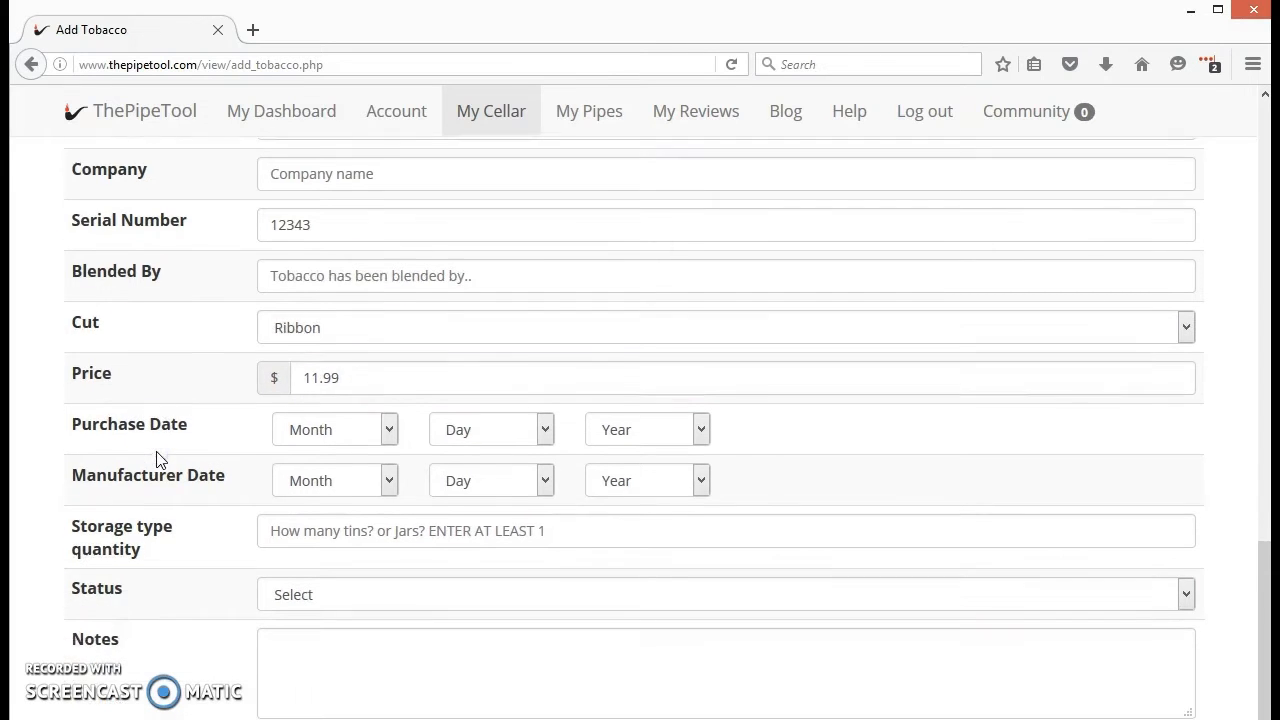
Set the tobacco's purchase date to May 1, 2016.
left_click(389, 430)
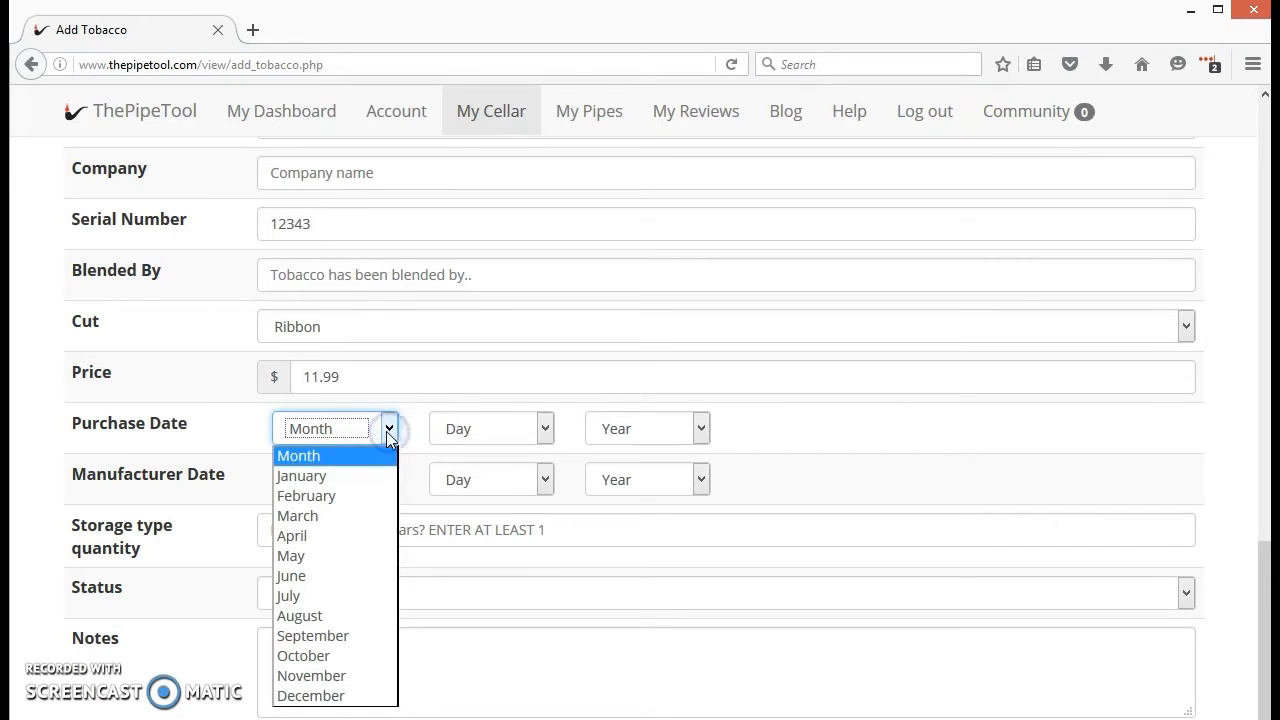
left_click(342, 566)
left_click(520, 430)
left_click(522, 474)
left_click(639, 432)
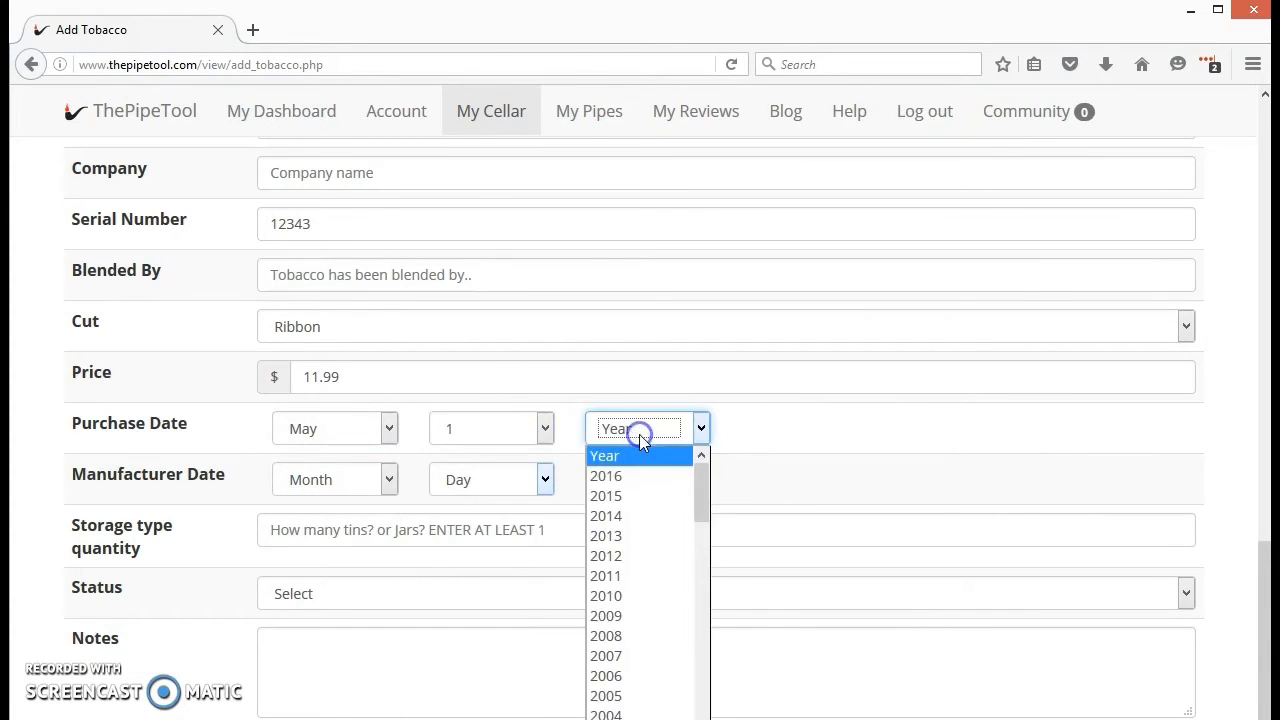
left_click(641, 476)
Set the tobacco's manufacturer date to January 1, 2016.
scroll(170, 494, "down", 1)
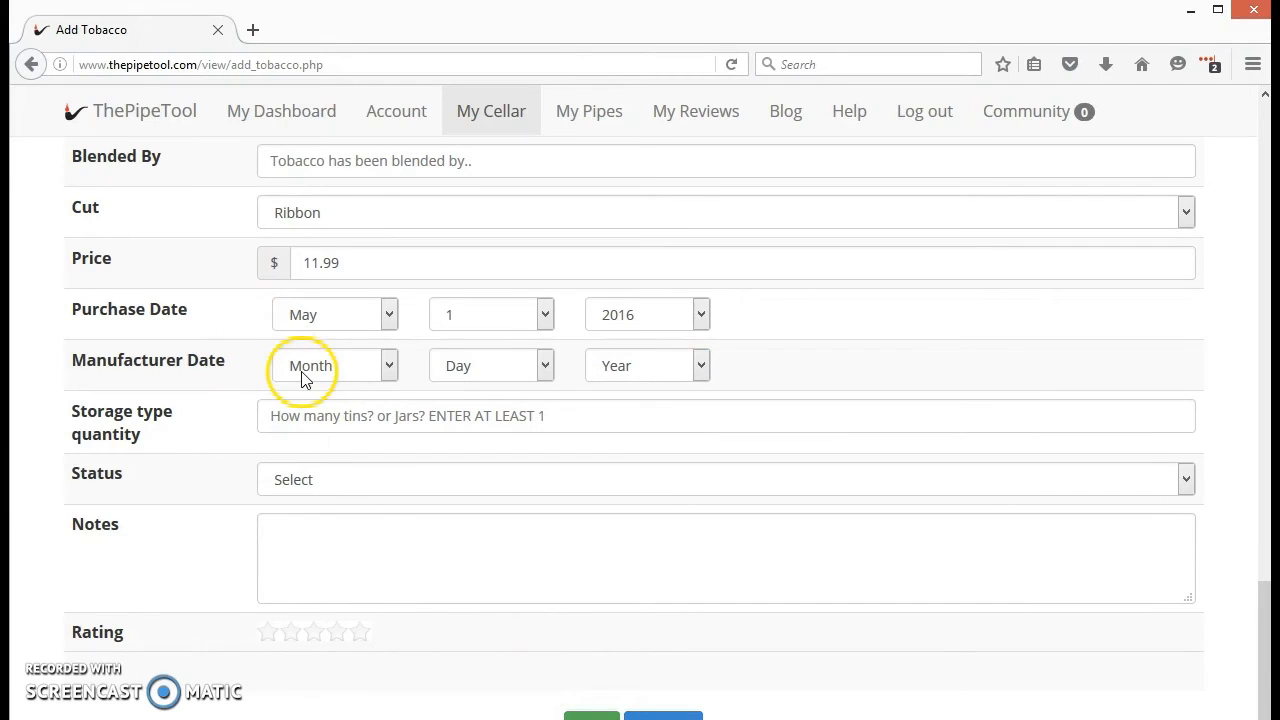
left_click(305, 372)
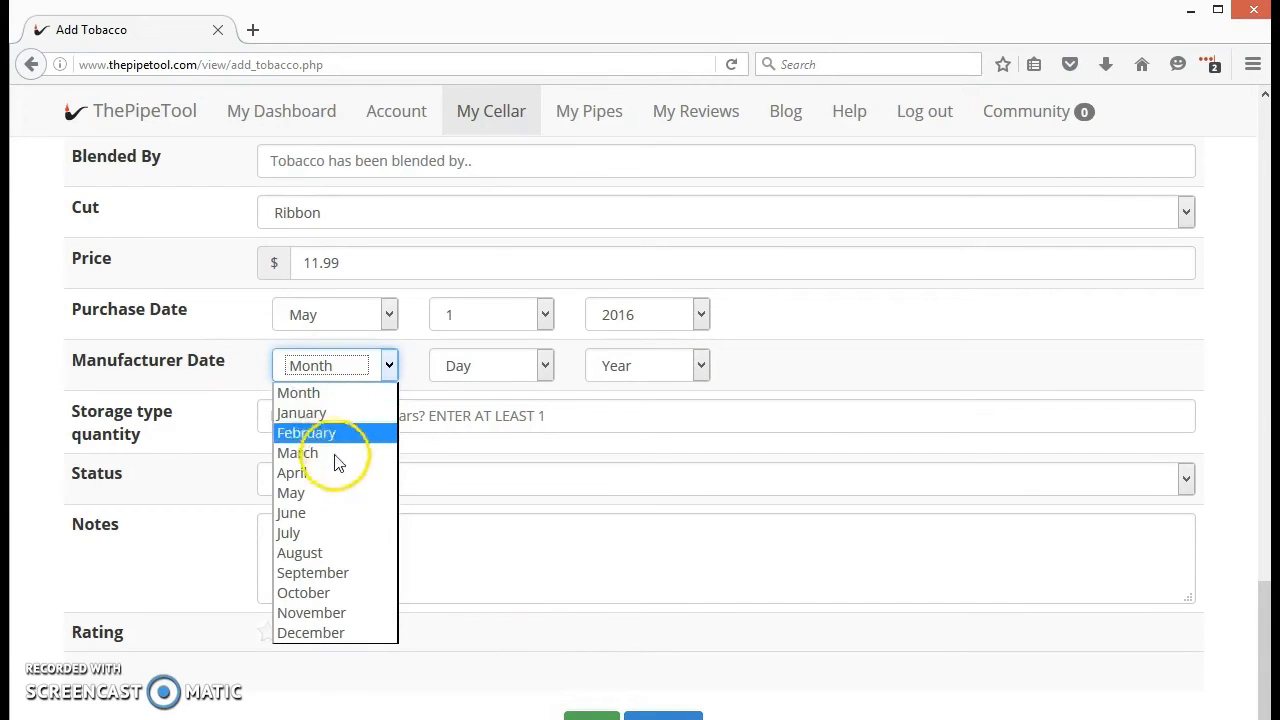
left_click(305, 412)
left_click(491, 366)
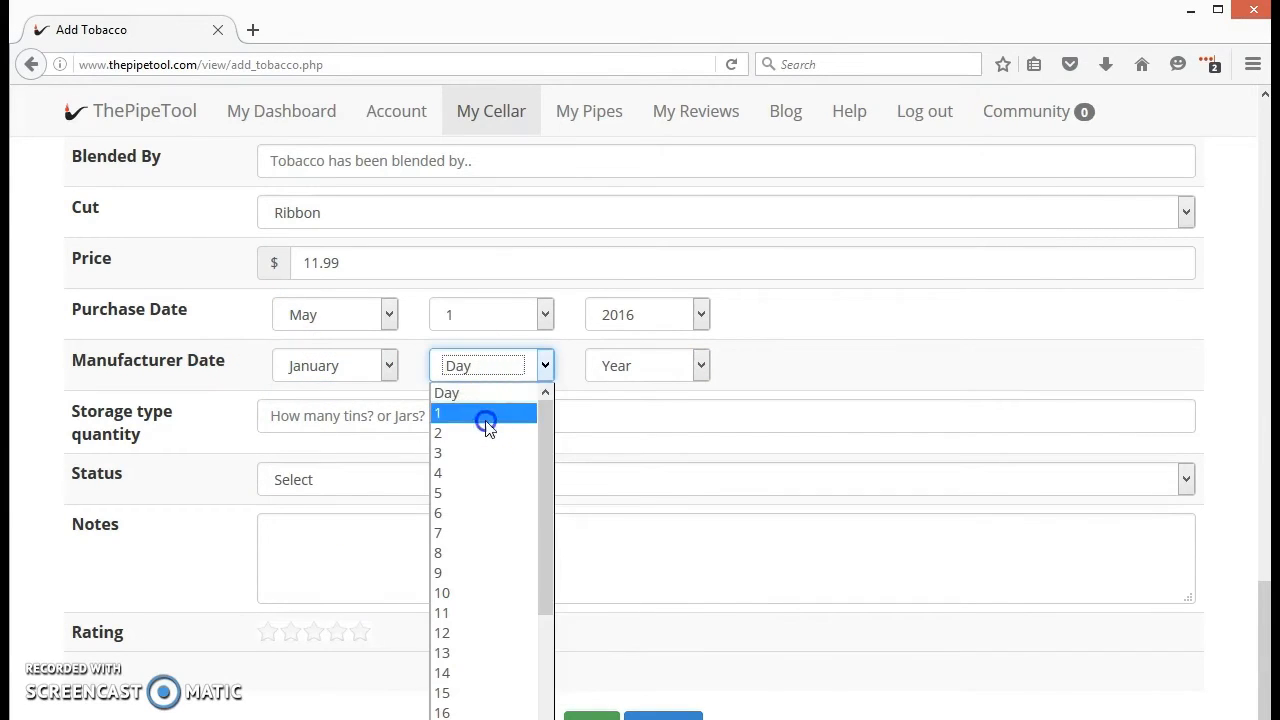
left_click(486, 424)
left_click(660, 365)
left_click(646, 413)
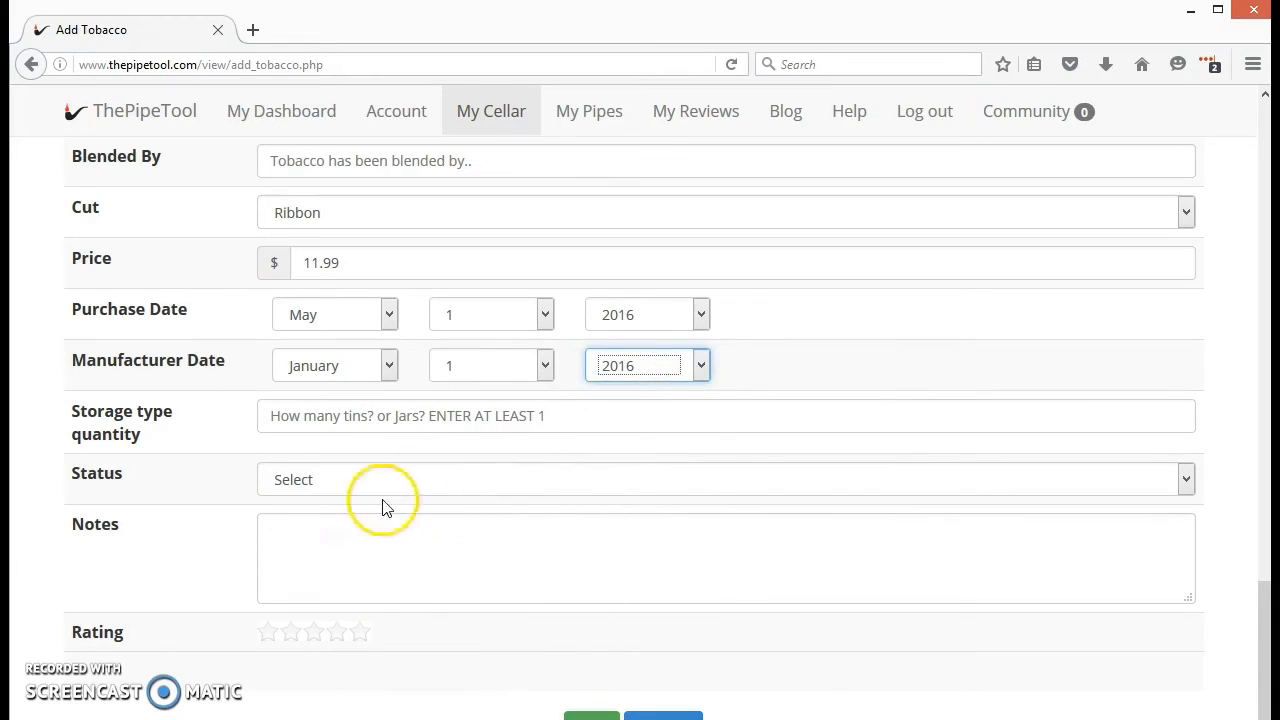
Enter a storage quantity of 2 and set the tobacco's status to Cellared.
left_click(319, 417)
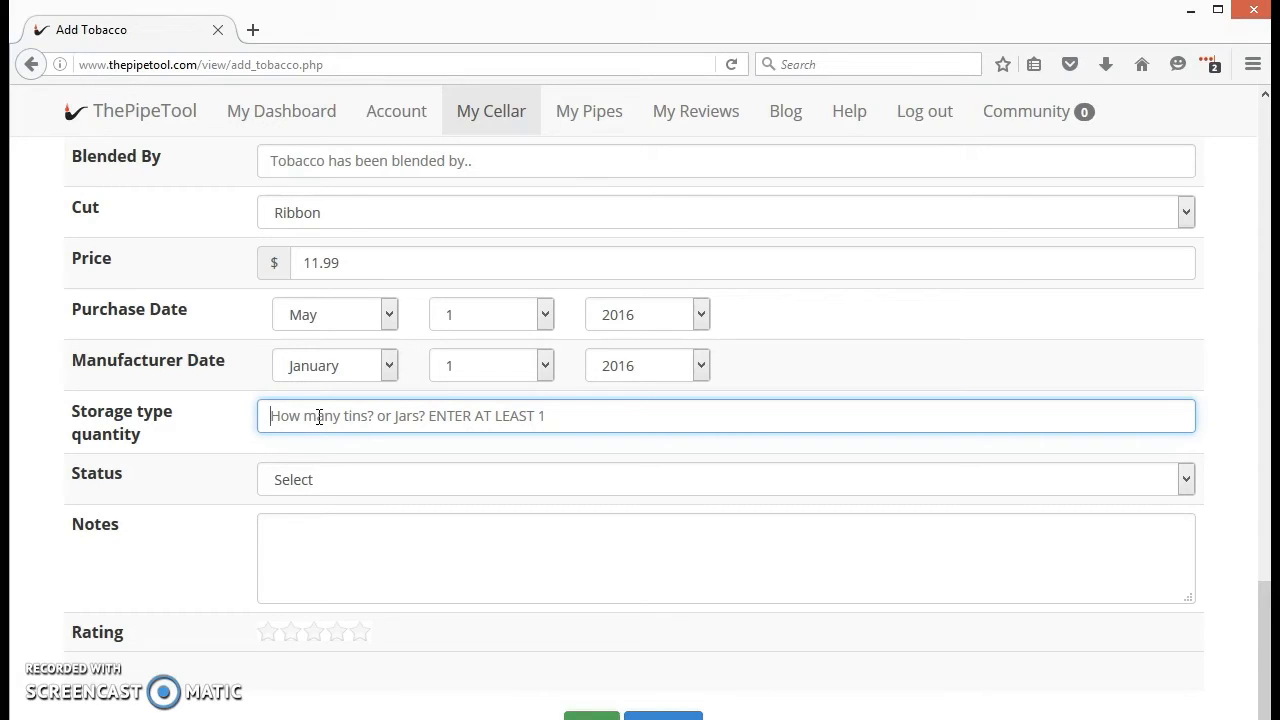
type("2")
left_click(180, 417)
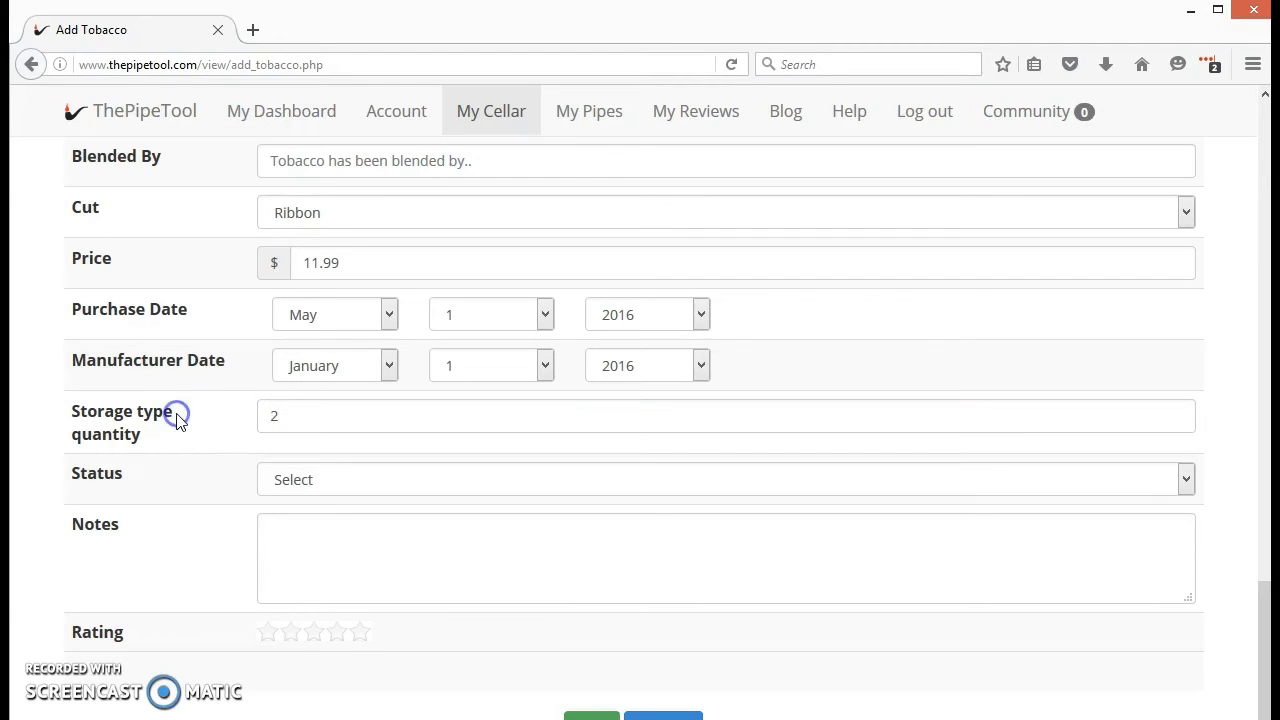
left_click(326, 485)
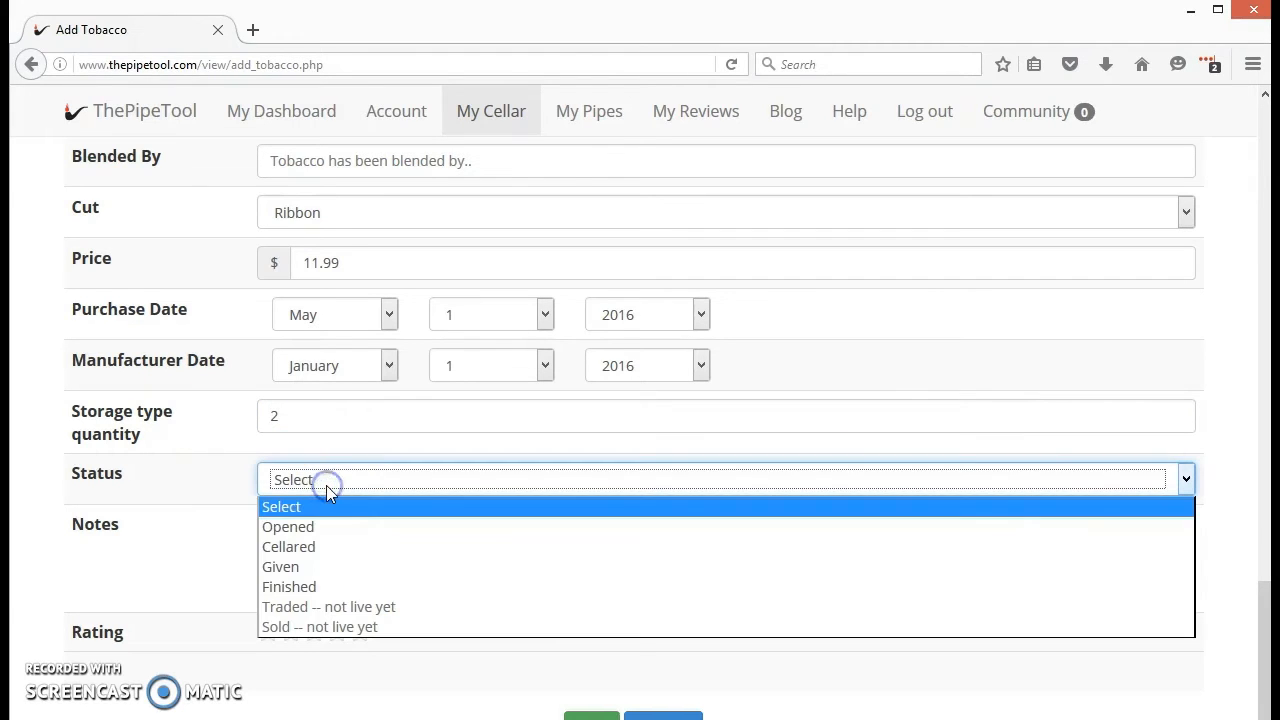
left_click(316, 547)
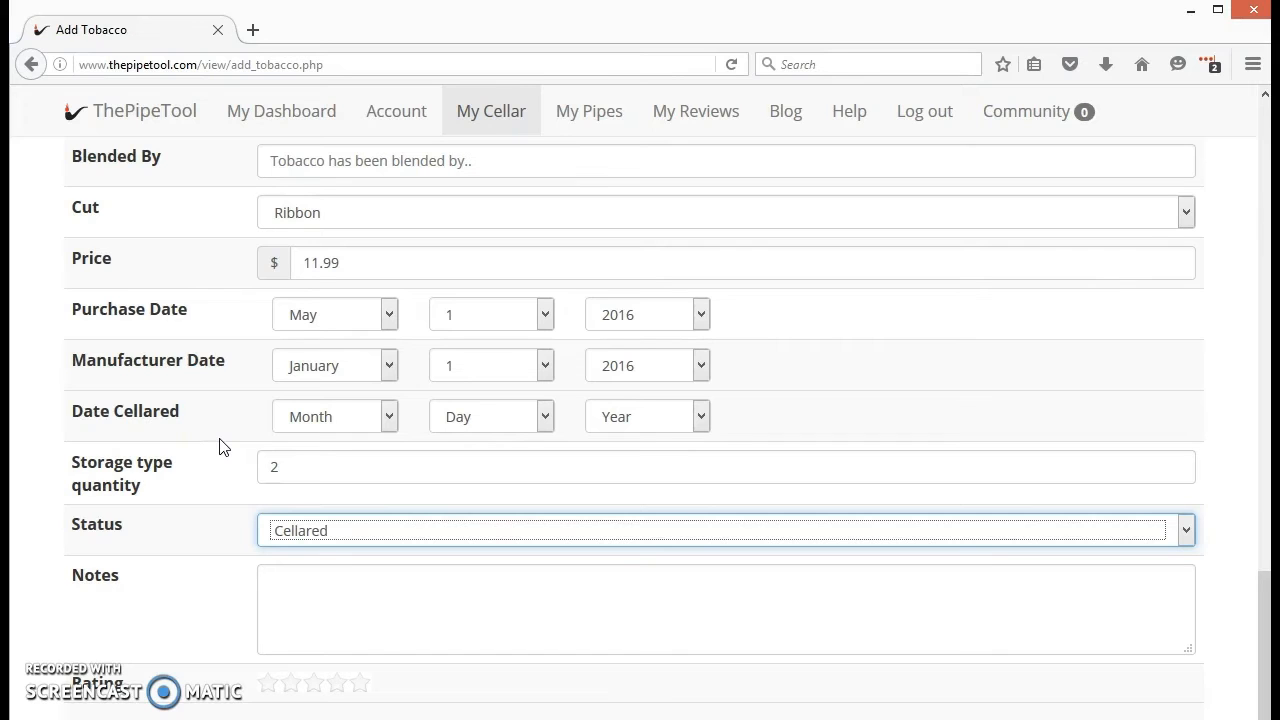
Enter "notes" in the tobacco's notes, rate it three stars and save the entry.
left_click(288, 601)
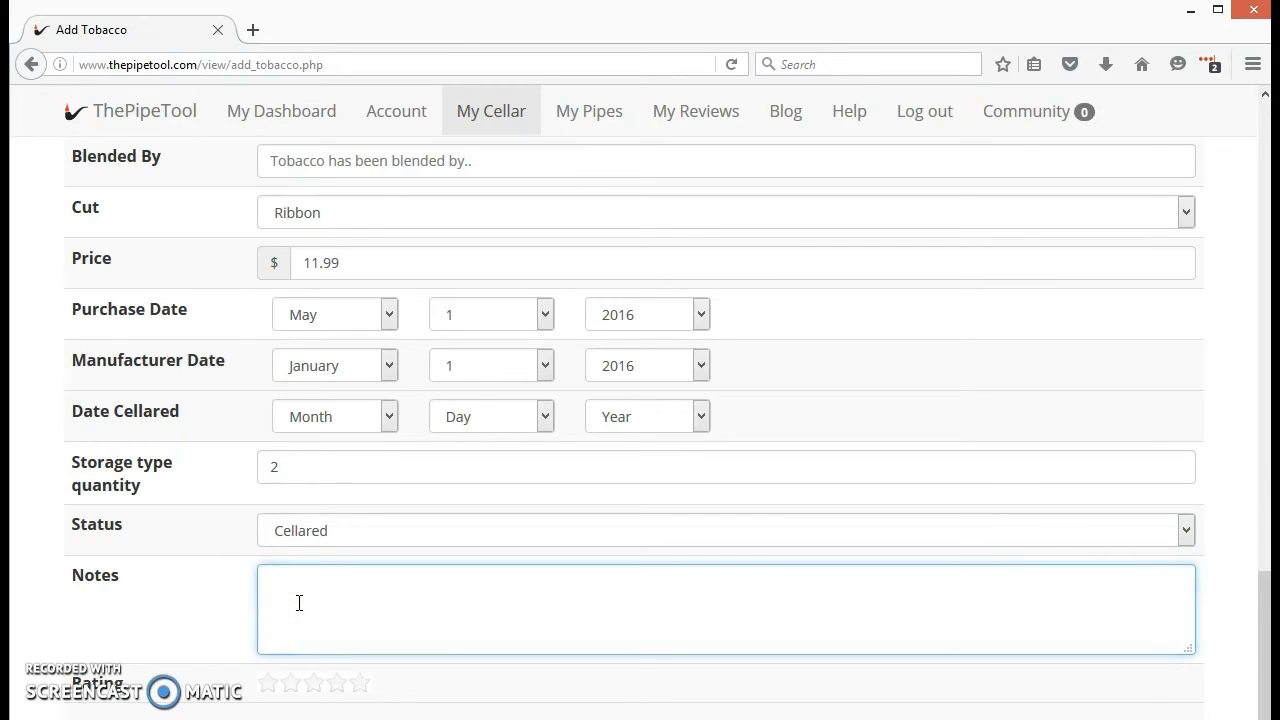
type("notes")
left_click(314, 684)
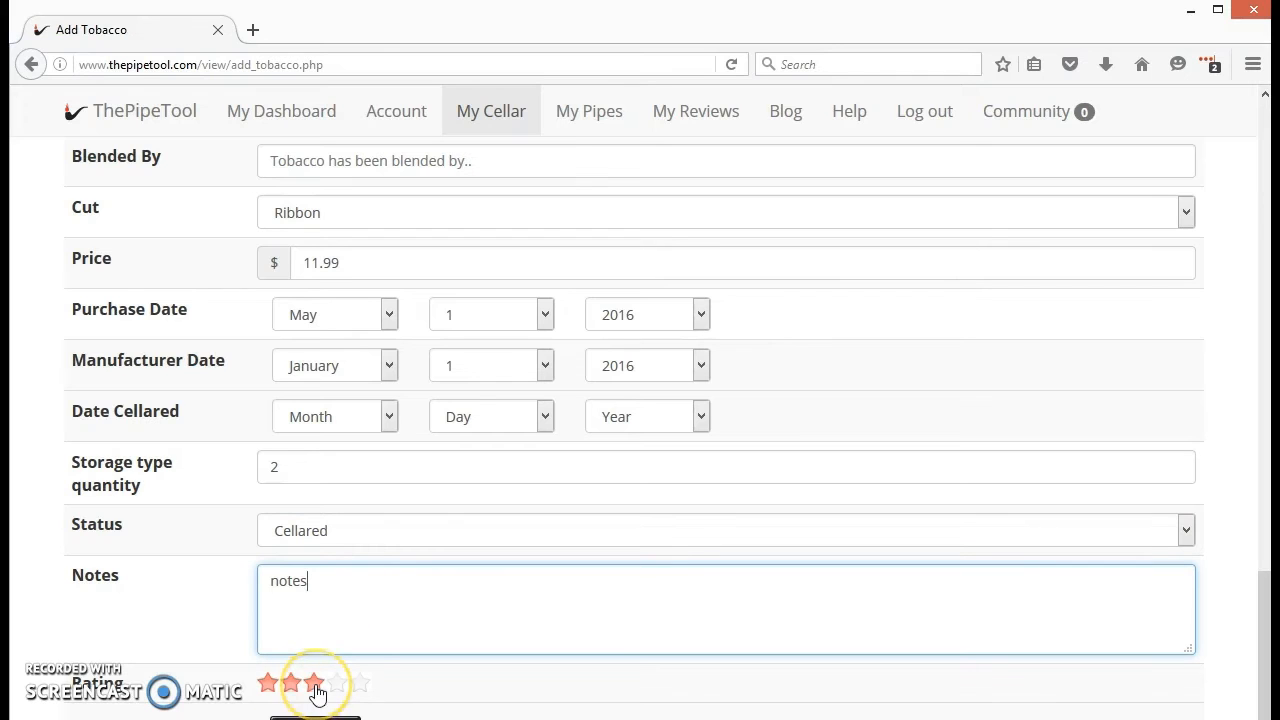
left_click(168, 652)
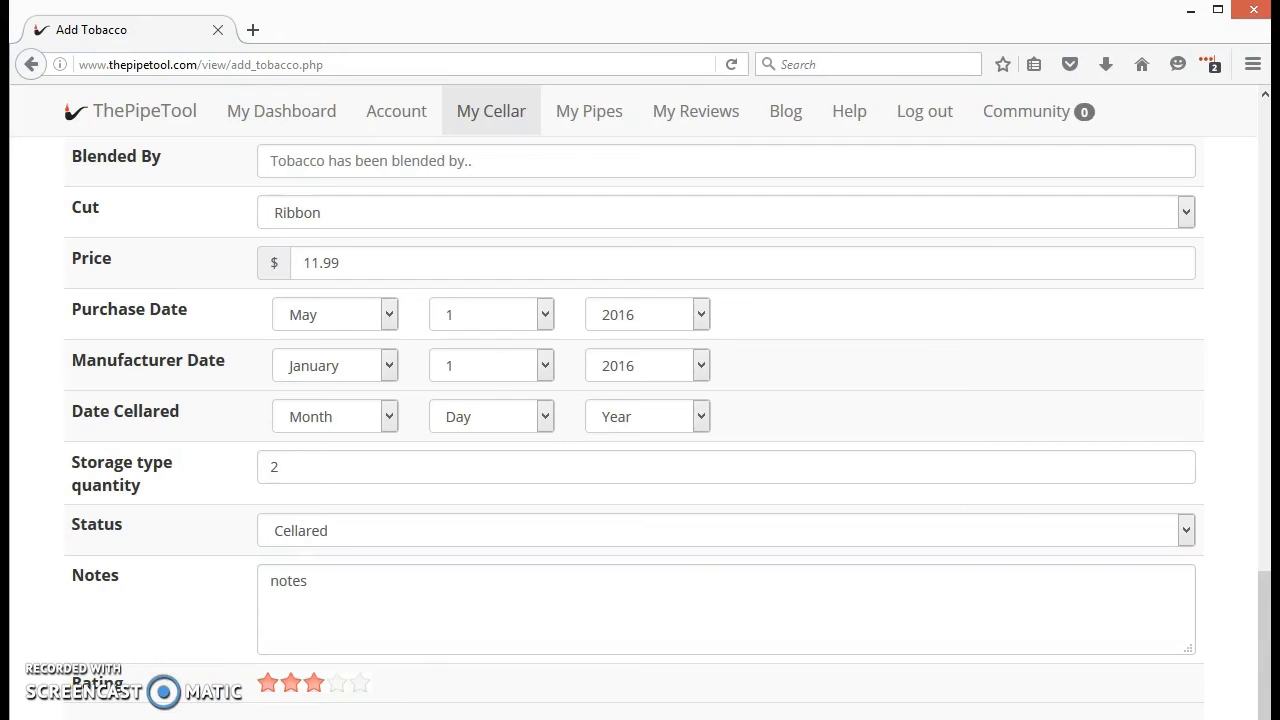
left_click(103, 718)
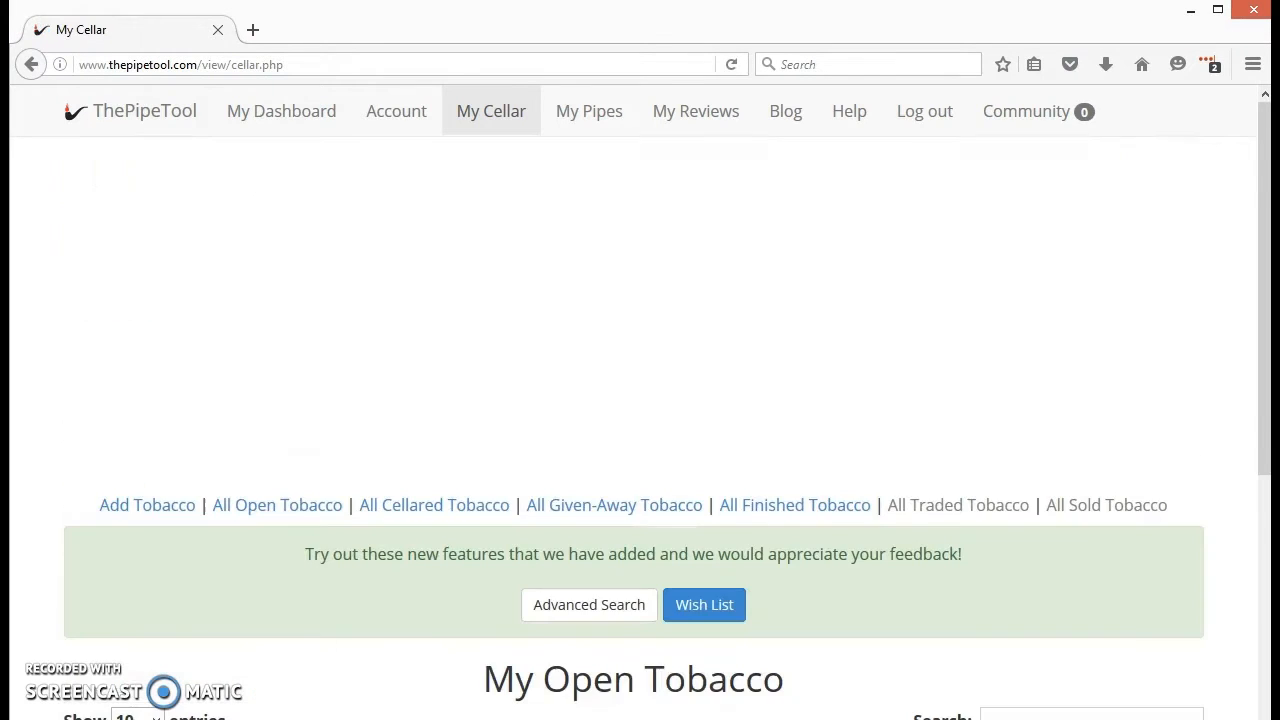
Review the Peterson entry and the weight and cost totals under My Cellared Tobacco.
scroll(103, 543, "down", 9)
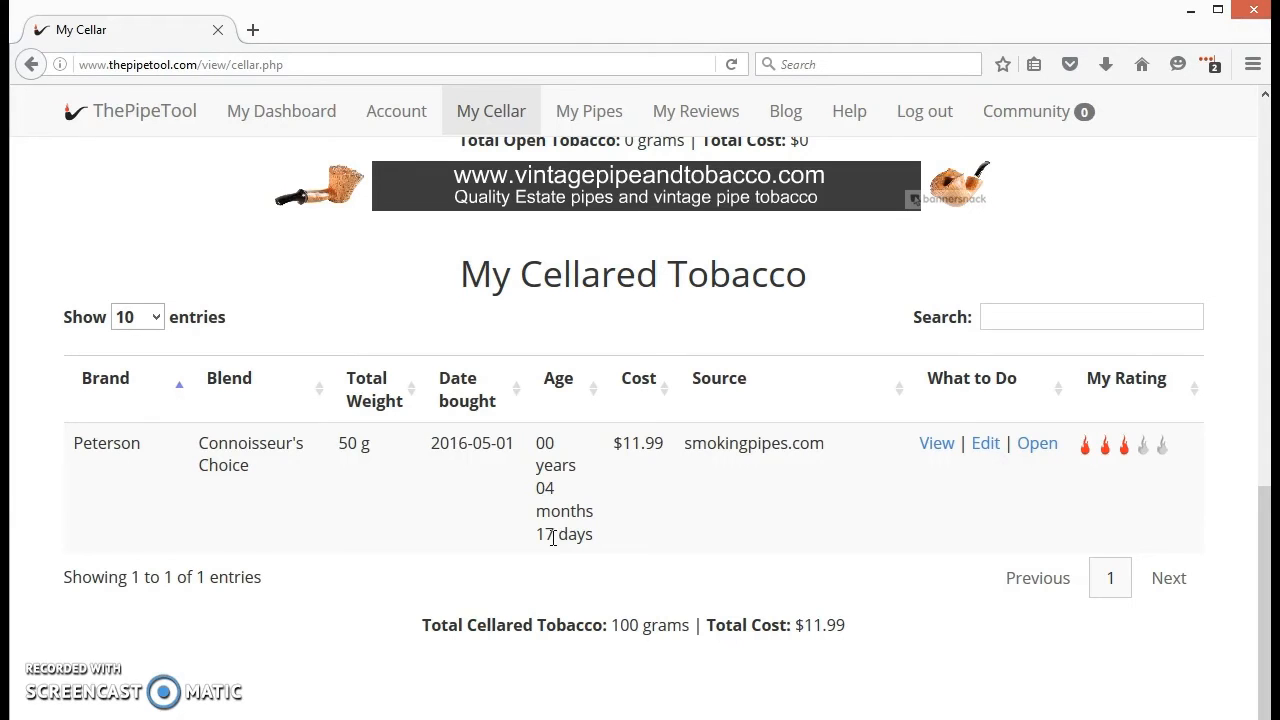
scroll(670, 569, "down", 2)
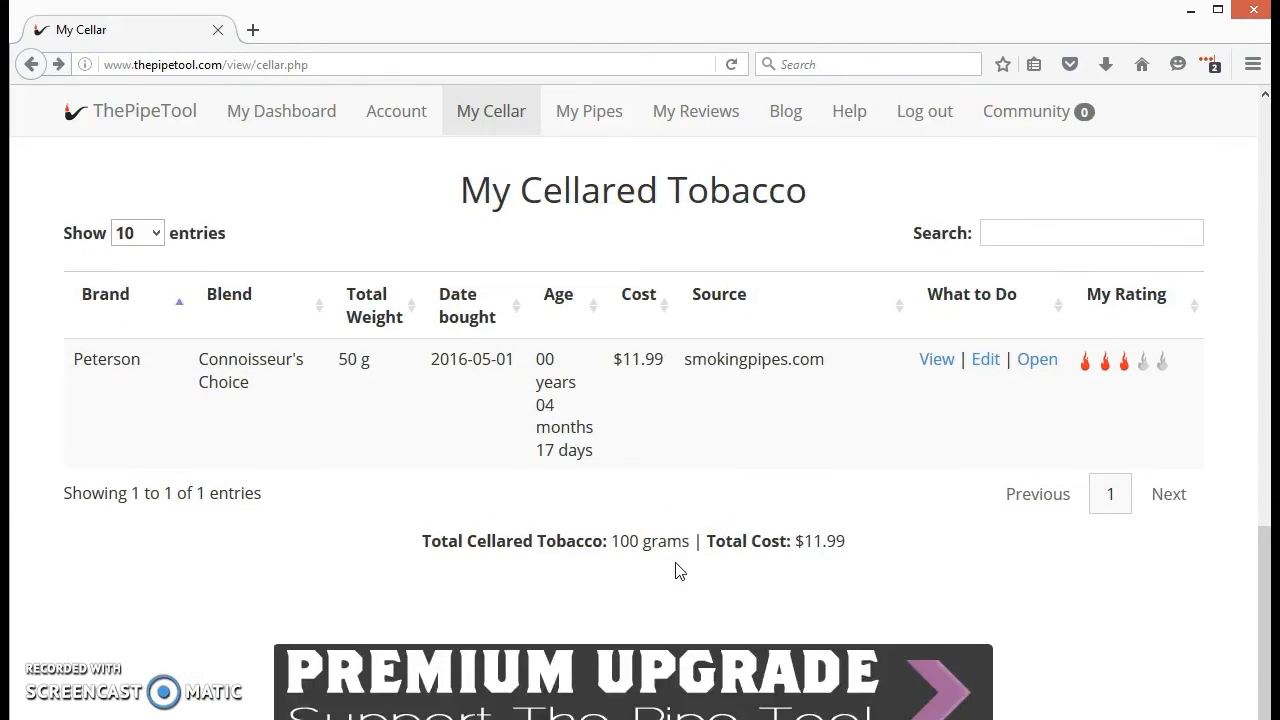
scroll(640, 590, "up", 2)
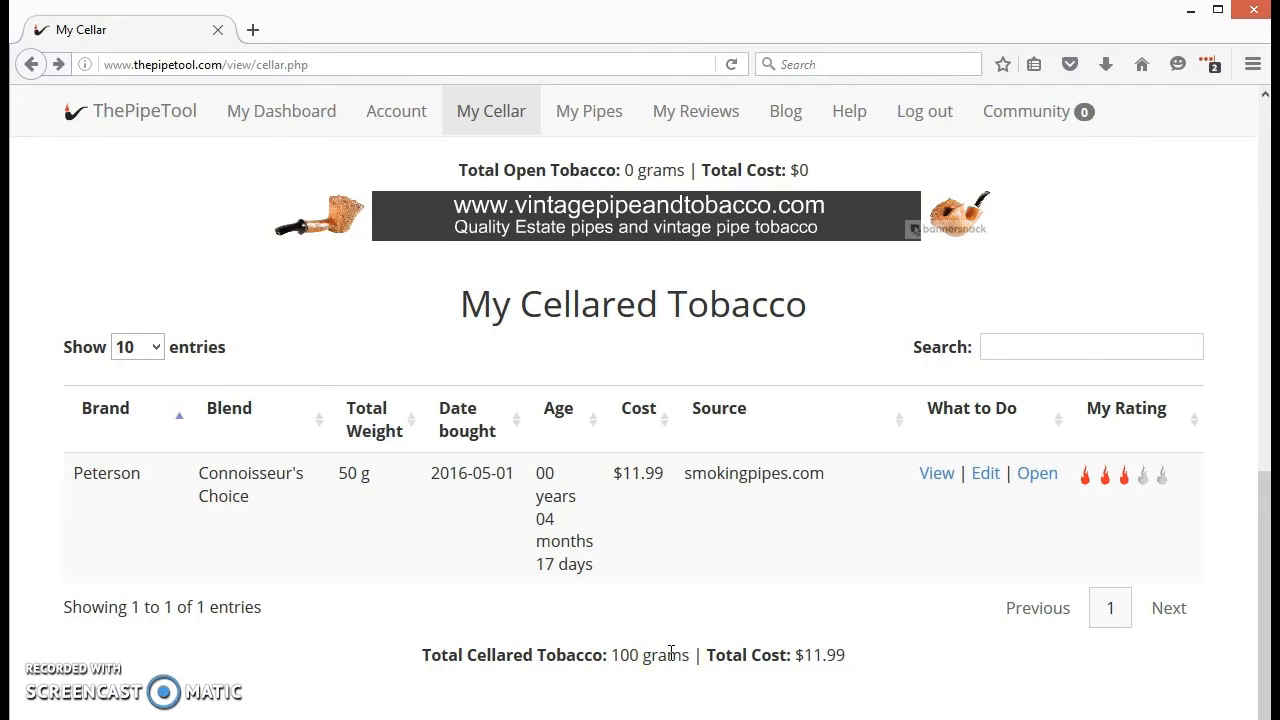
View the full details of the cellared Peterson Connoisseur's Choice, checking its weight, quantity and remaining fields.
left_click(936, 474)
left_click(987, 530)
scroll(989, 533, "down", 3)
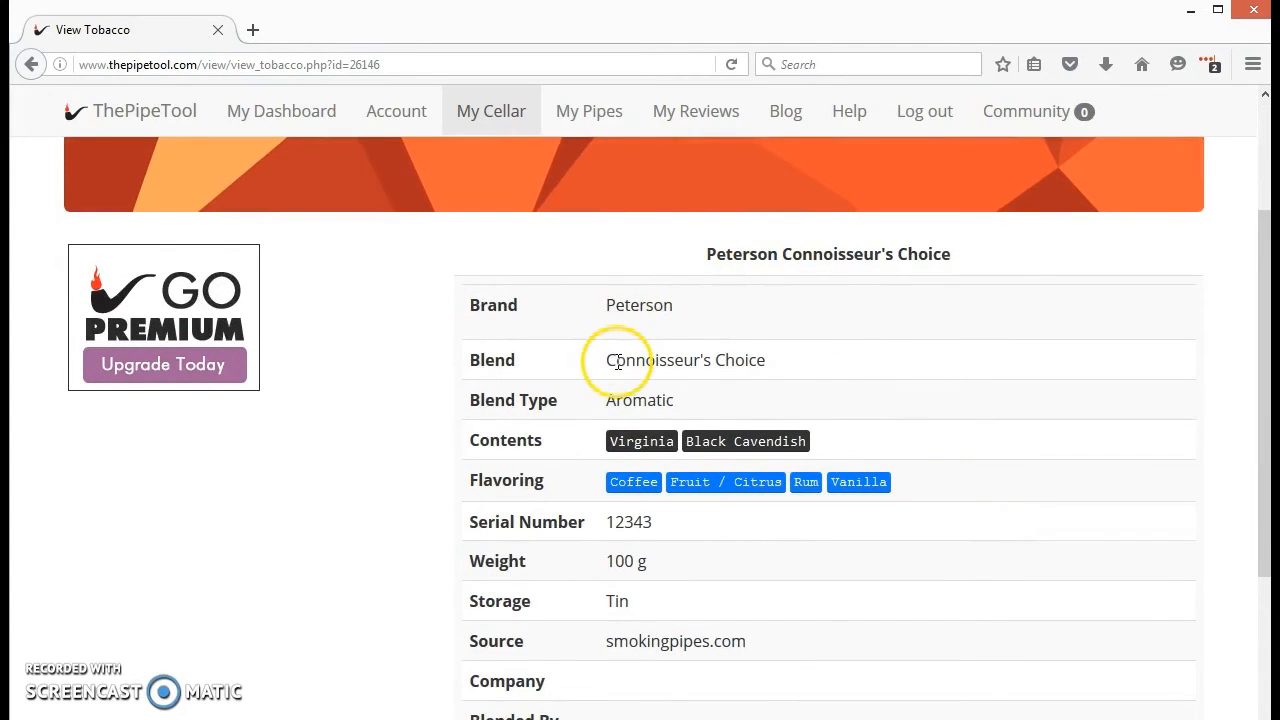
scroll(771, 420, "down", 2)
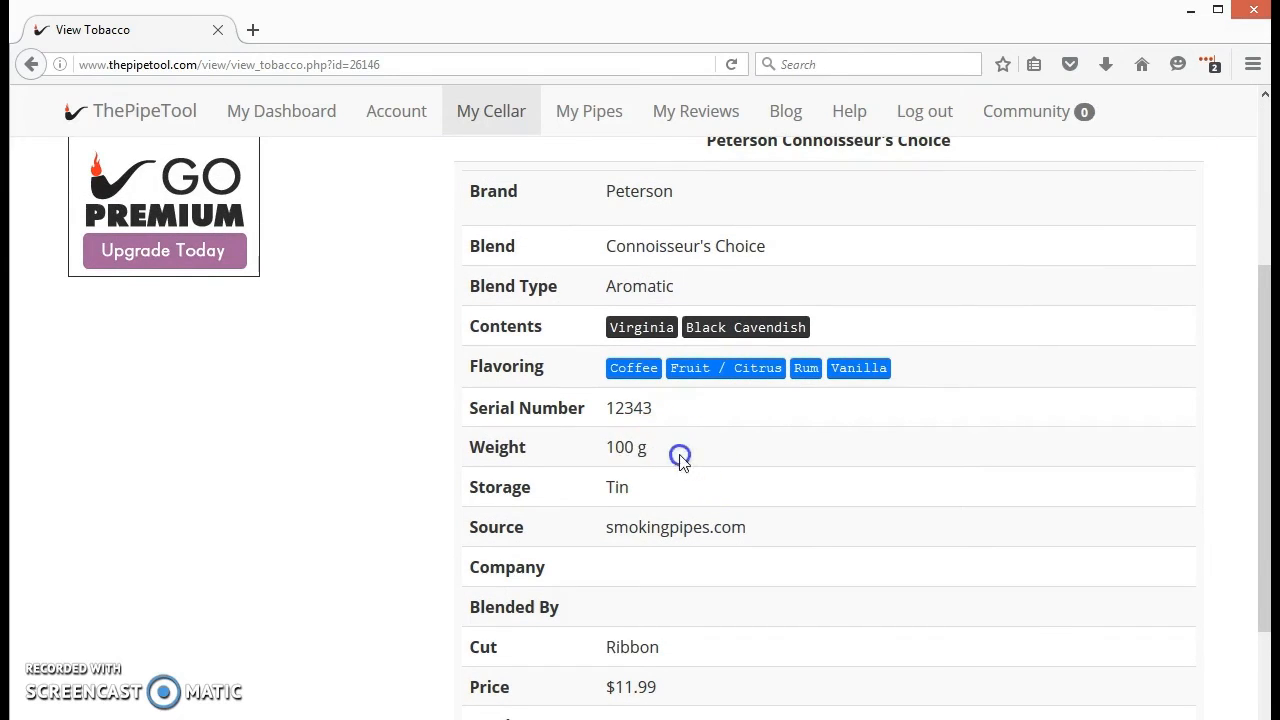
left_click_drag(679, 458, 472, 460)
left_click(720, 462)
scroll(716, 458, "down", 4)
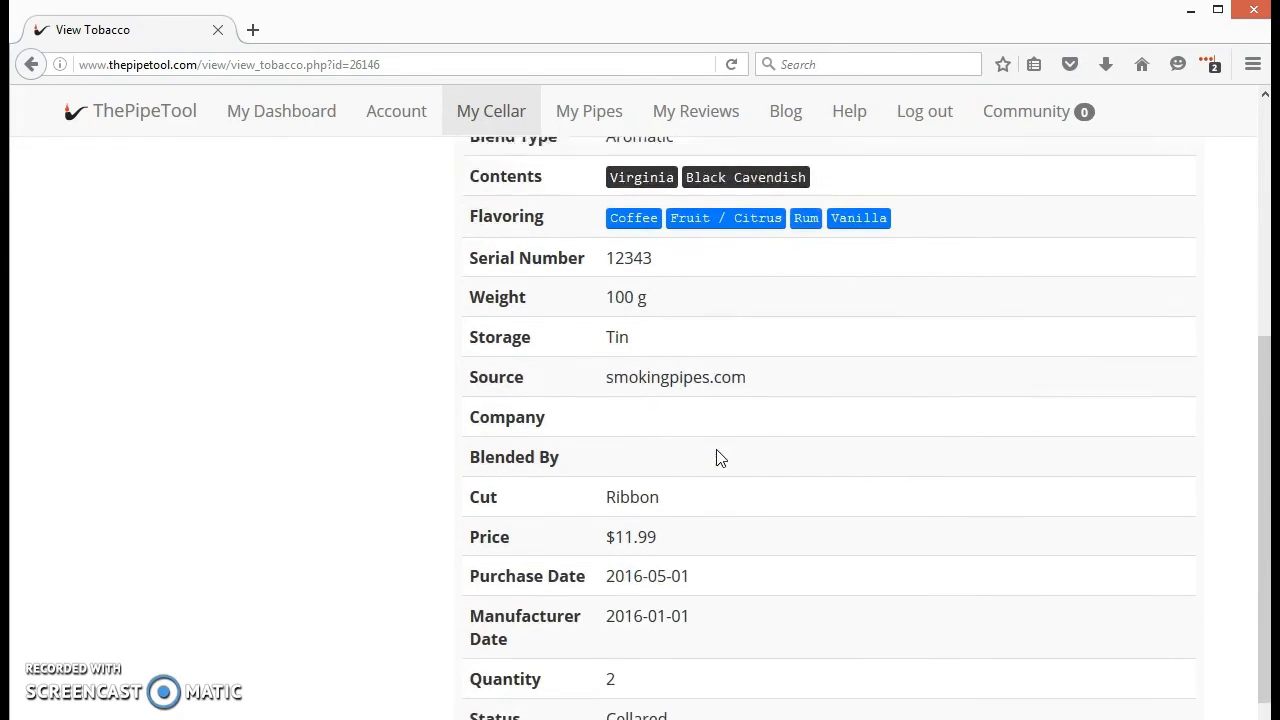
left_click_drag(662, 590, 466, 603)
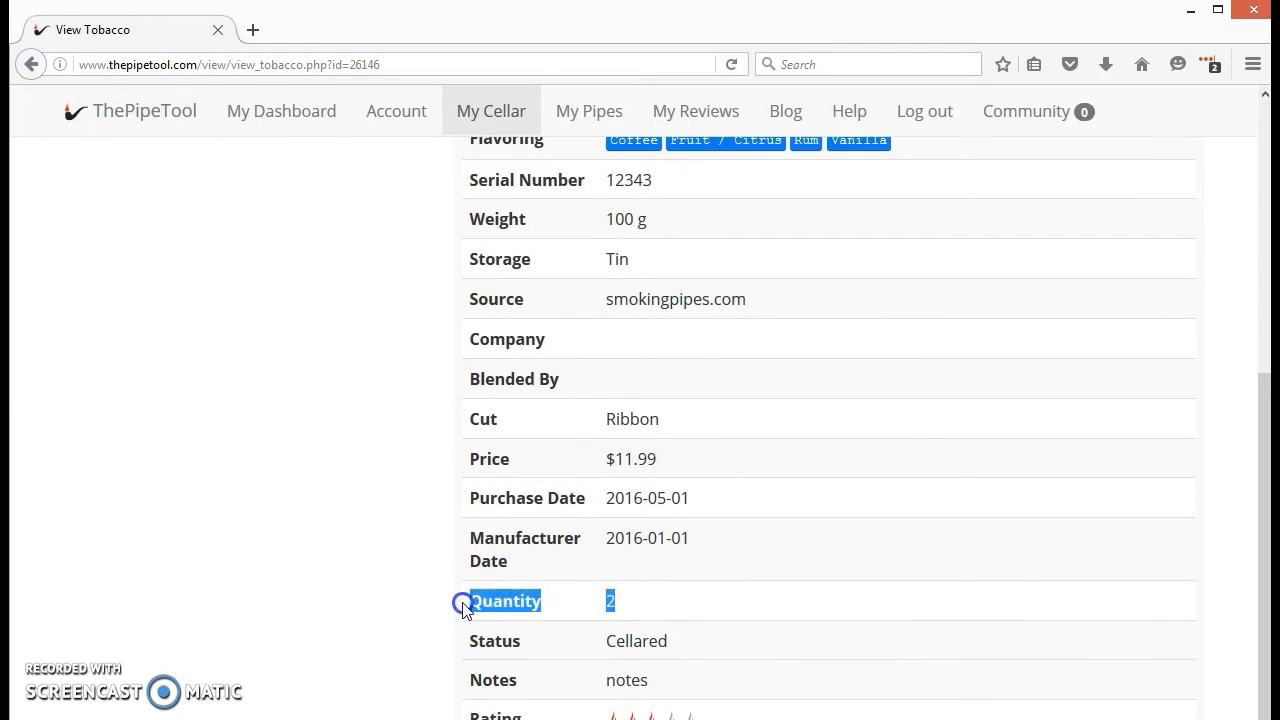
left_click(700, 604)
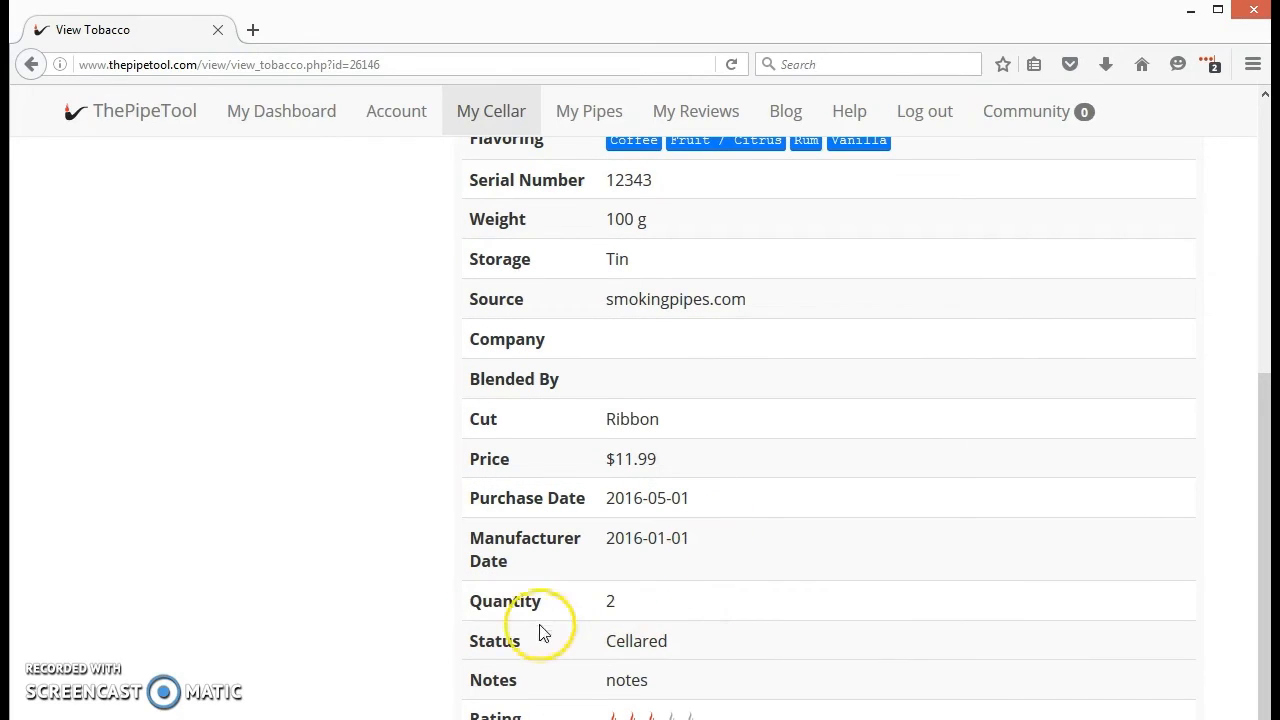
scroll(656, 611, "down", 2)
scroll(659, 614, "down", 4)
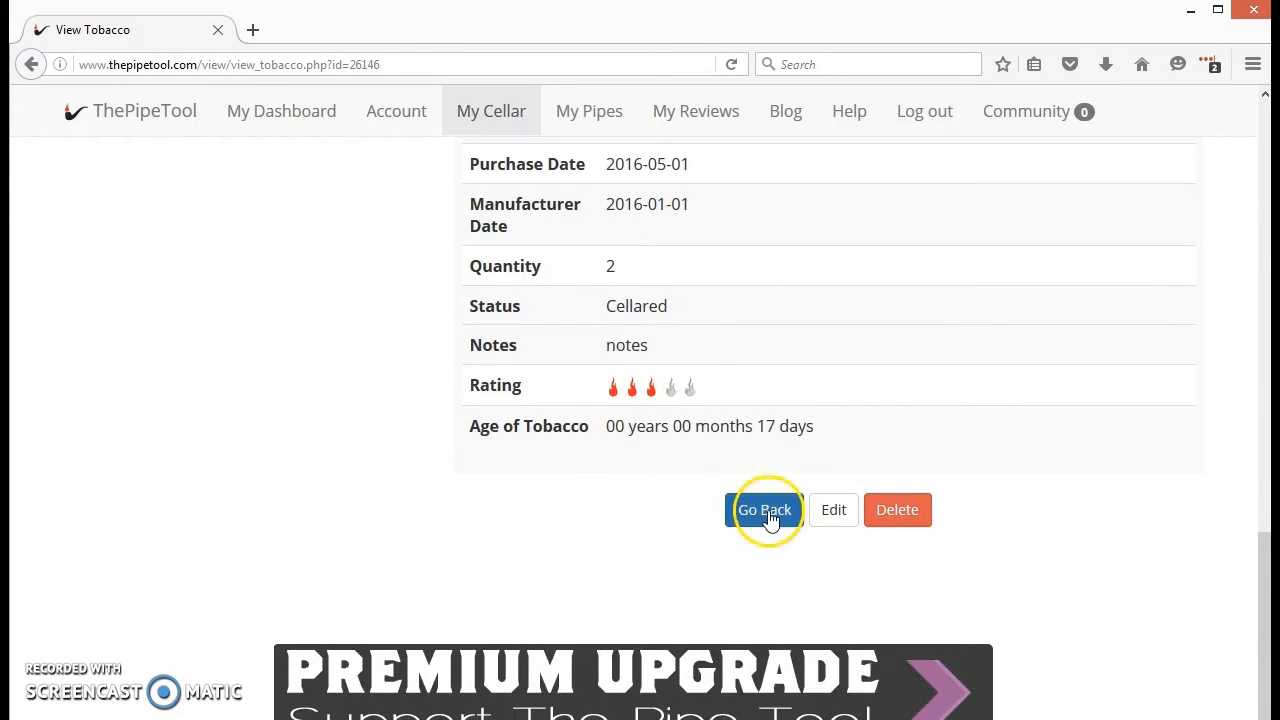
Open the Peterson entry for editing, examine its fields and status options, and return to the cellar without saving.
left_click(834, 510)
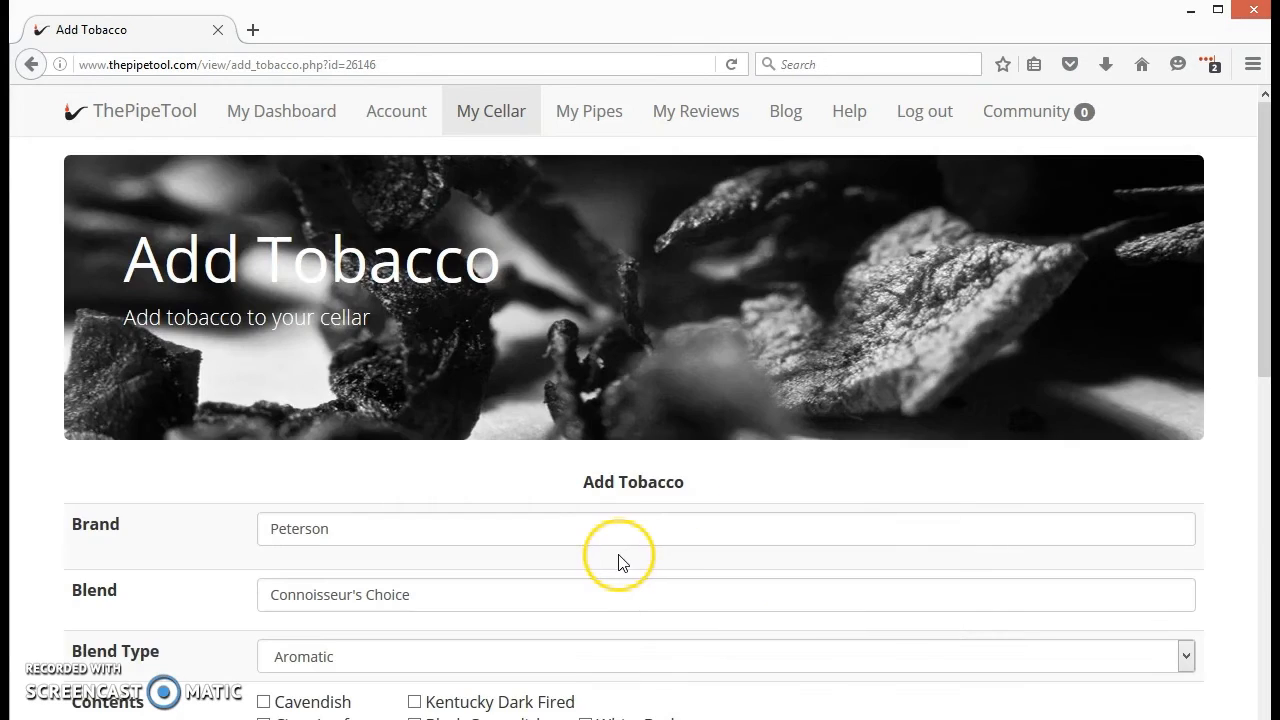
scroll(620, 555, "down", 7)
scroll(620, 555, "down", 10)
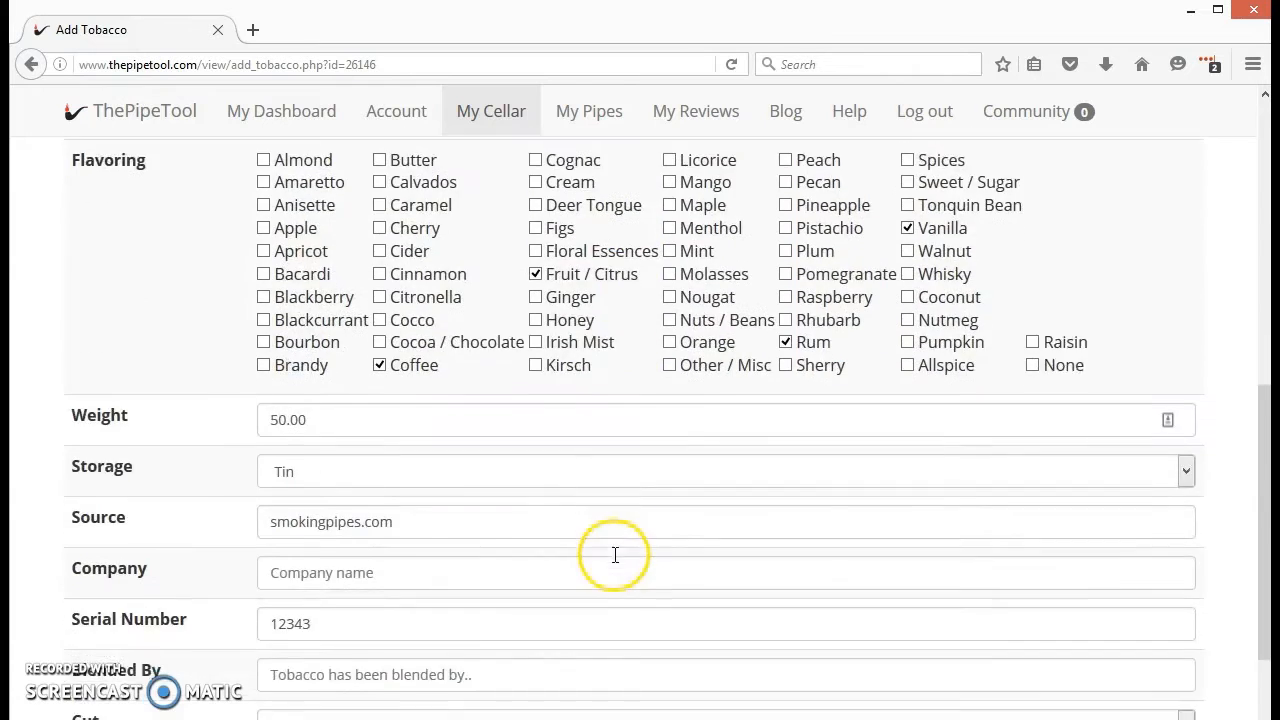
scroll(615, 555, "down", 3)
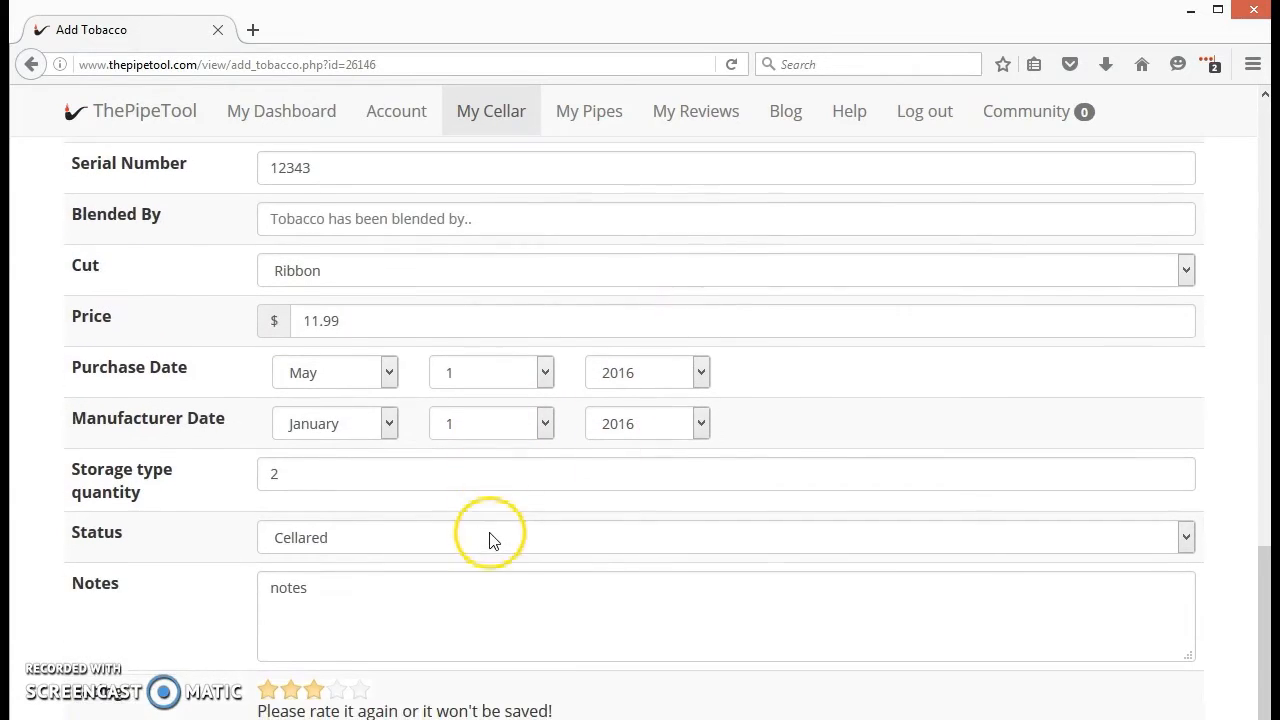
left_click(434, 544)
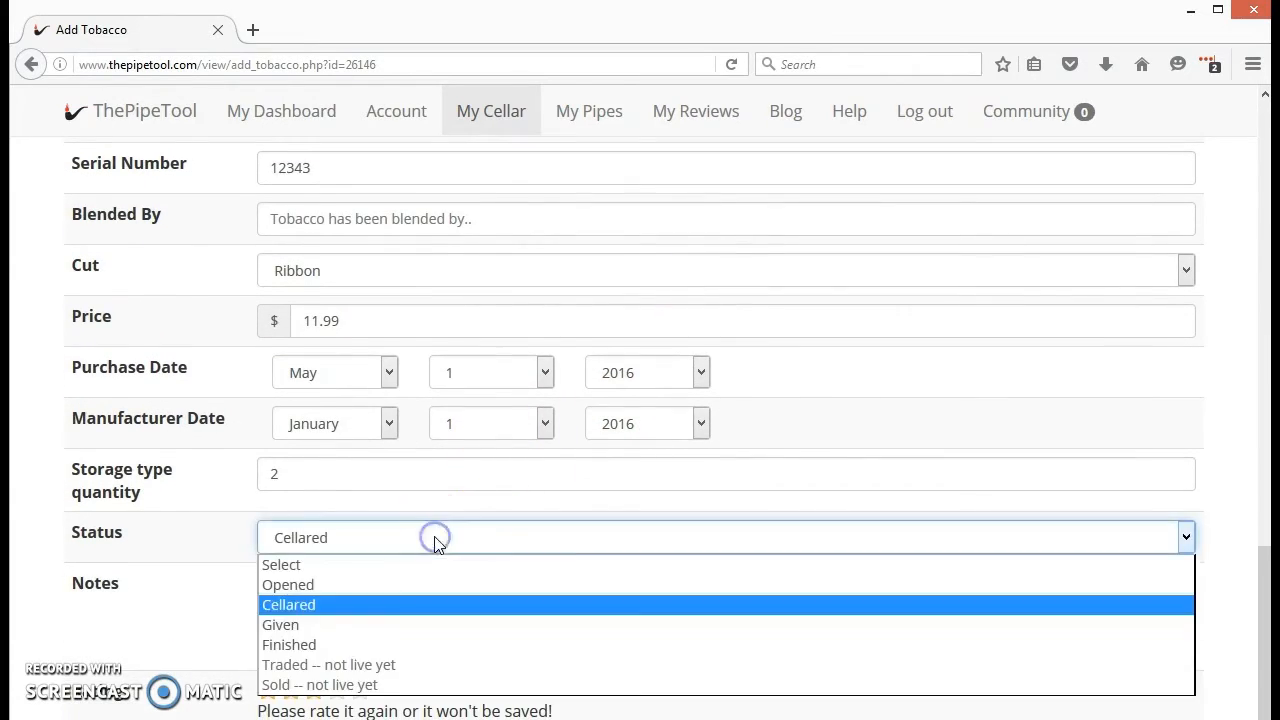
left_click(207, 582)
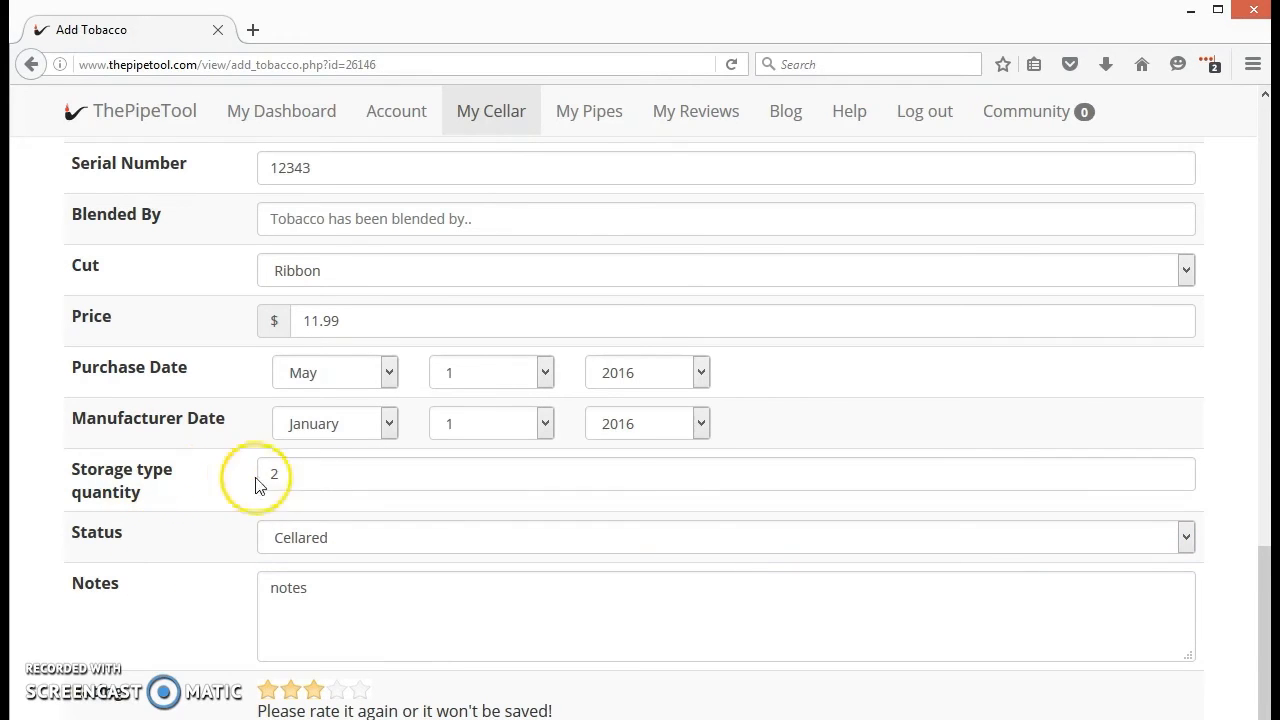
scroll(194, 486, "down", 2)
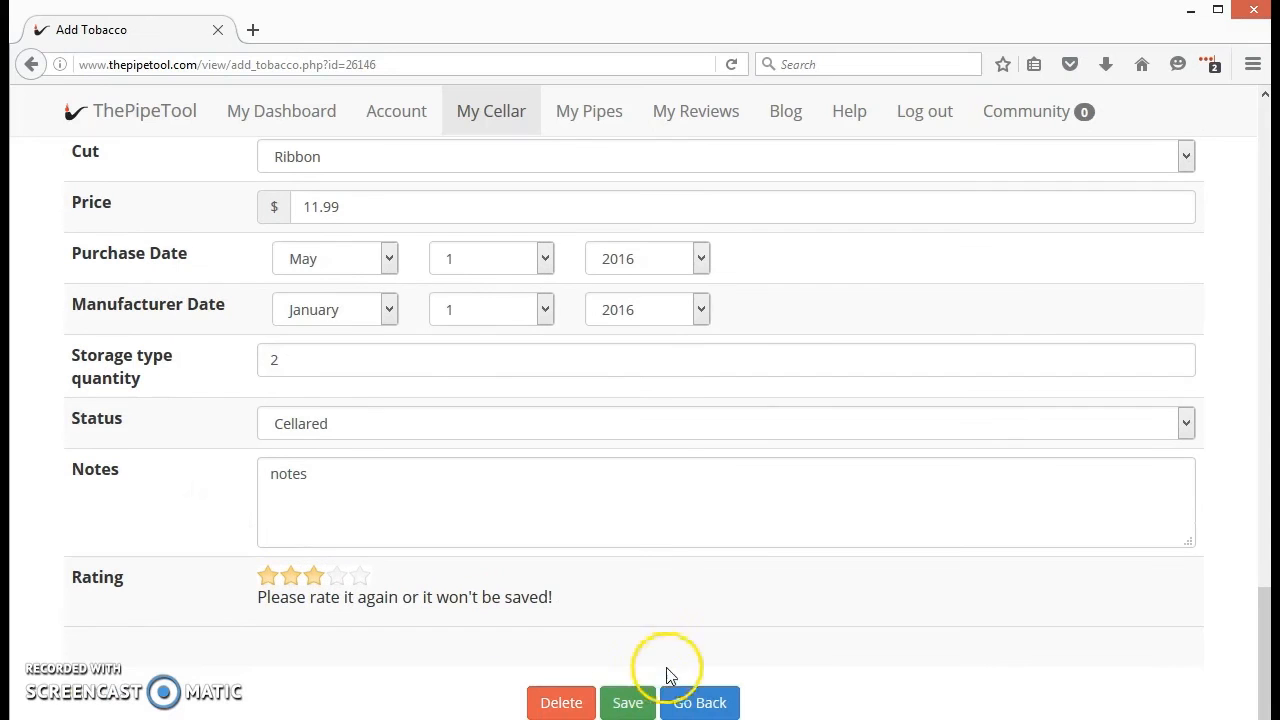
left_click(692, 700)
Open 1 tin of the cellared Peterson Connoisseur's Choice and save the change.
scroll(500, 614, "down", 7)
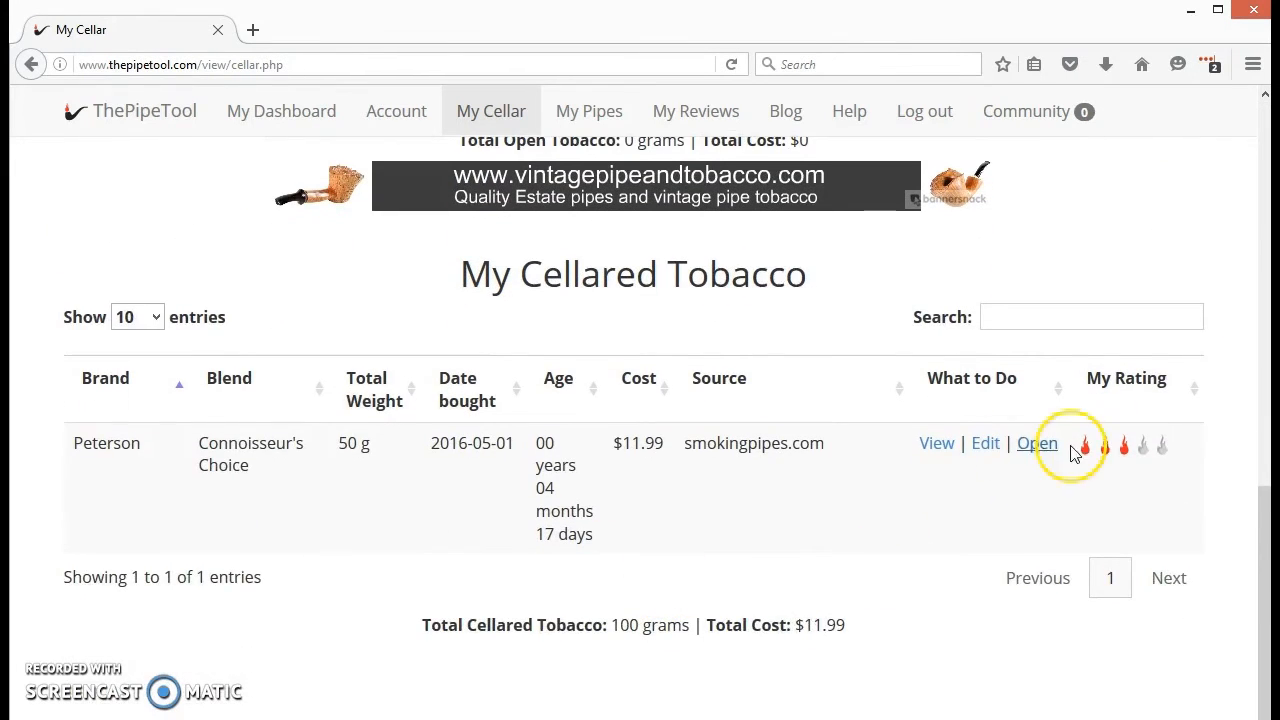
left_click(1042, 446)
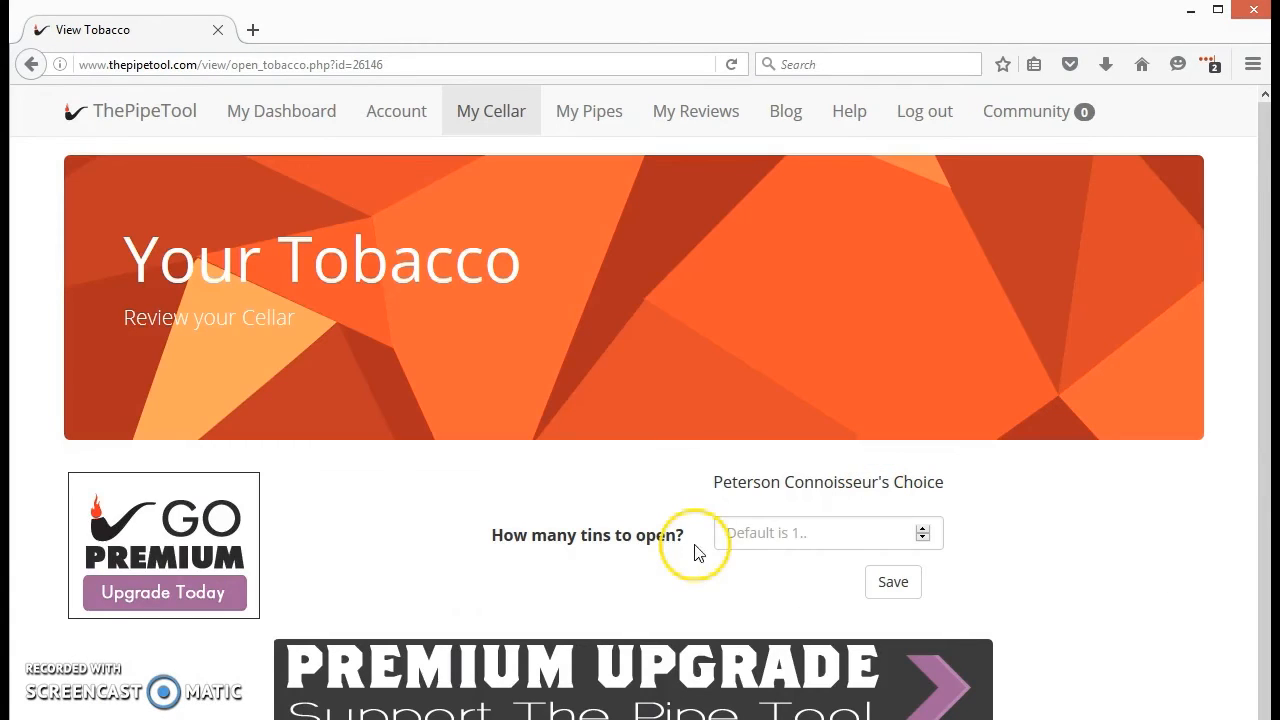
left_click(787, 537)
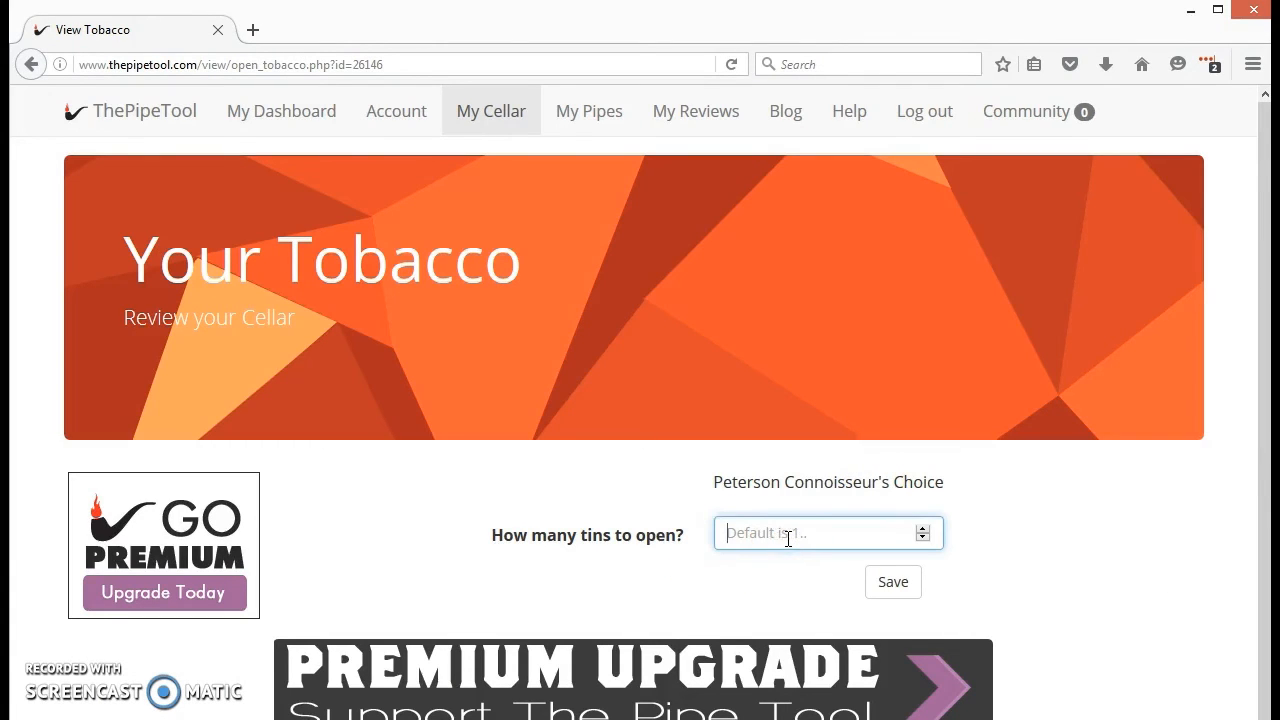
type("1")
left_click(891, 585)
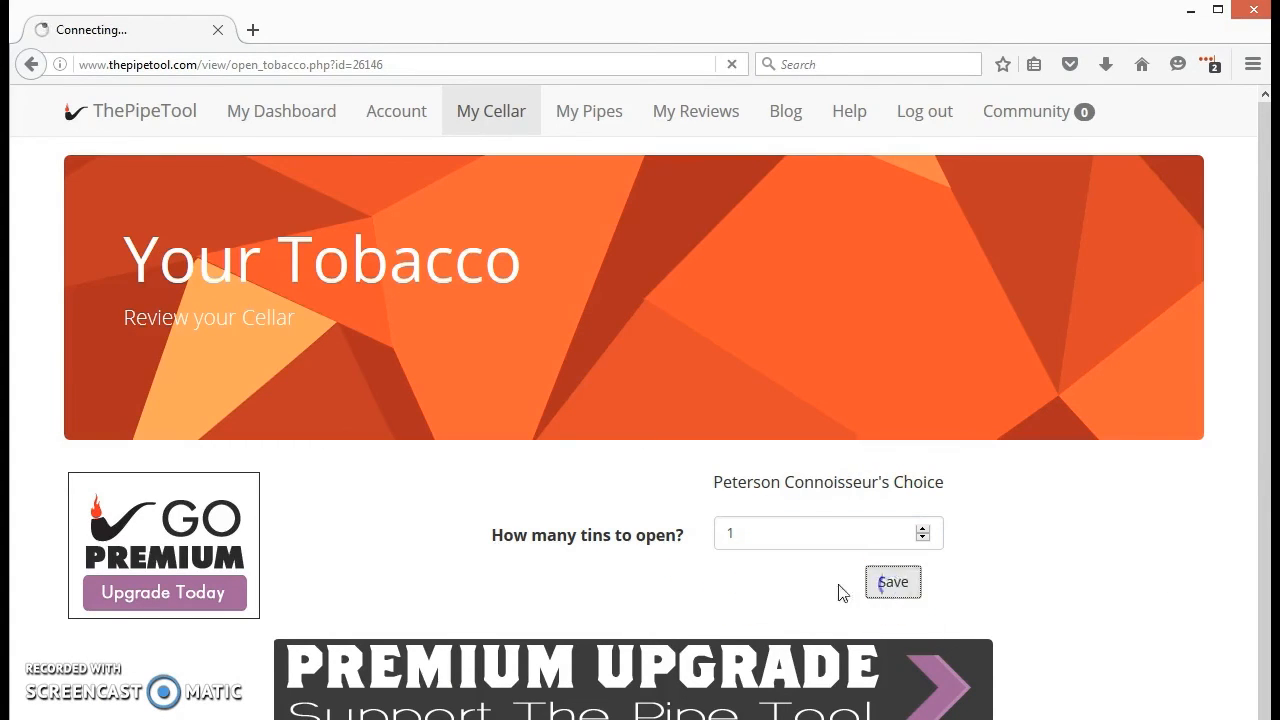
Check the Peterson entry and the total open weight under My Open Tobacco.
scroll(407, 609, "down", 3)
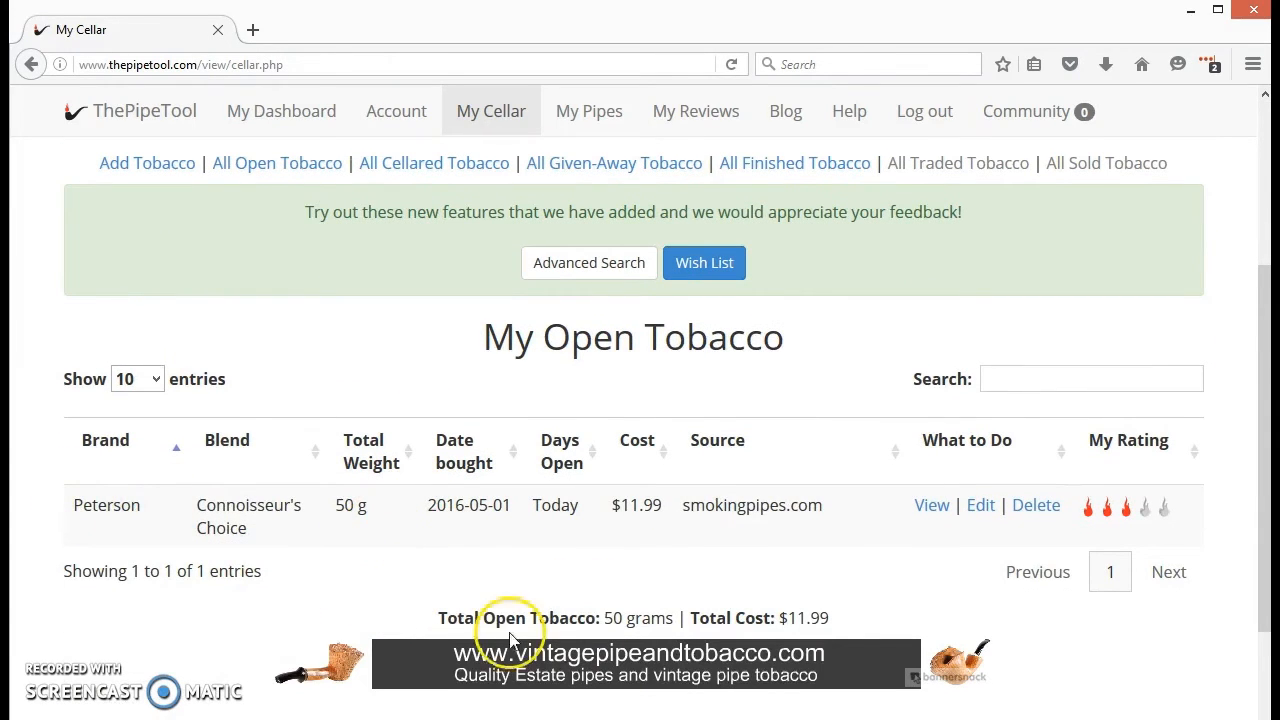
left_click_drag(438, 618, 666, 622)
left_click(445, 579)
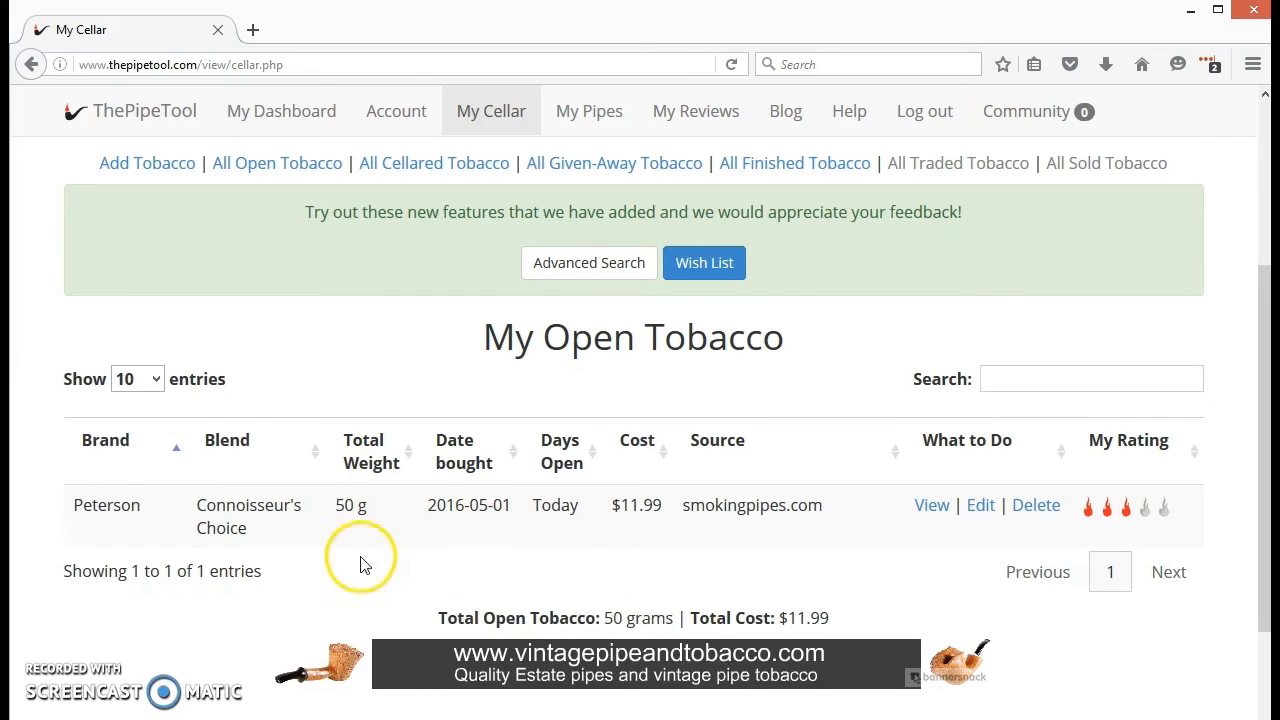
Check the remaining Peterson entry and the total cellared weight under My Cellared Tobacco.
scroll(350, 560, "down", 4)
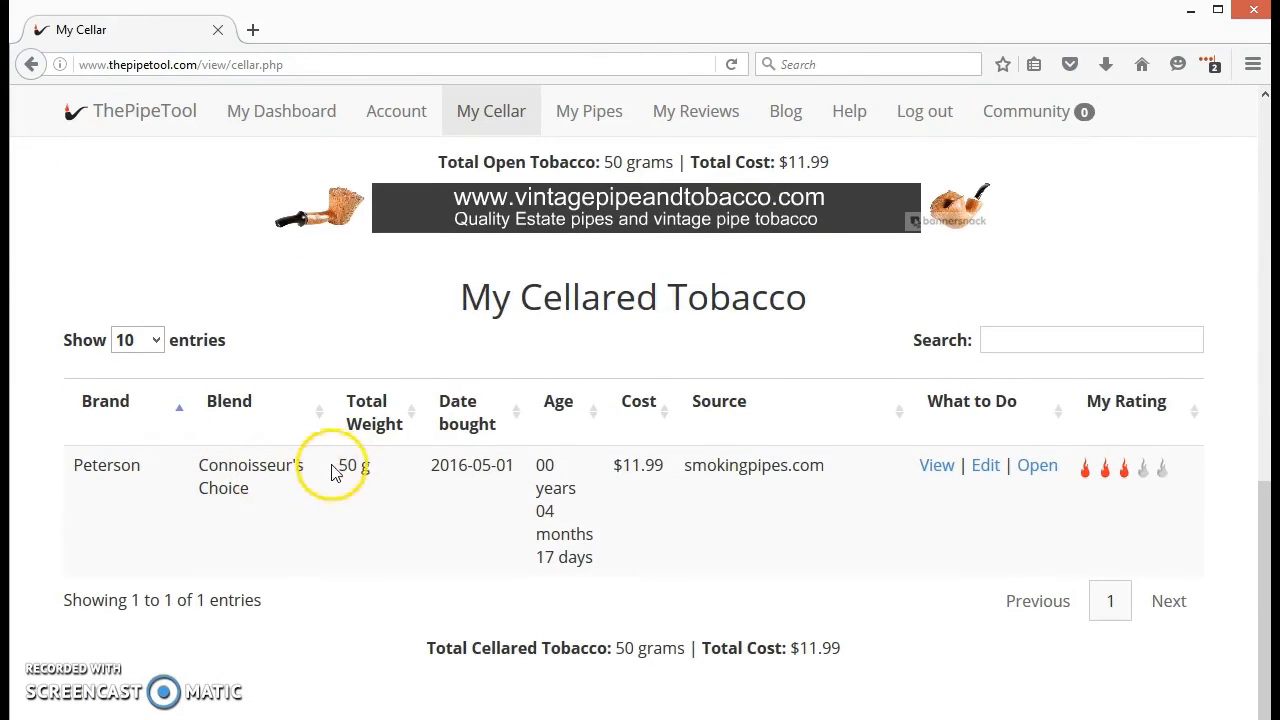
left_click(416, 644)
left_click_drag(416, 644, 686, 648)
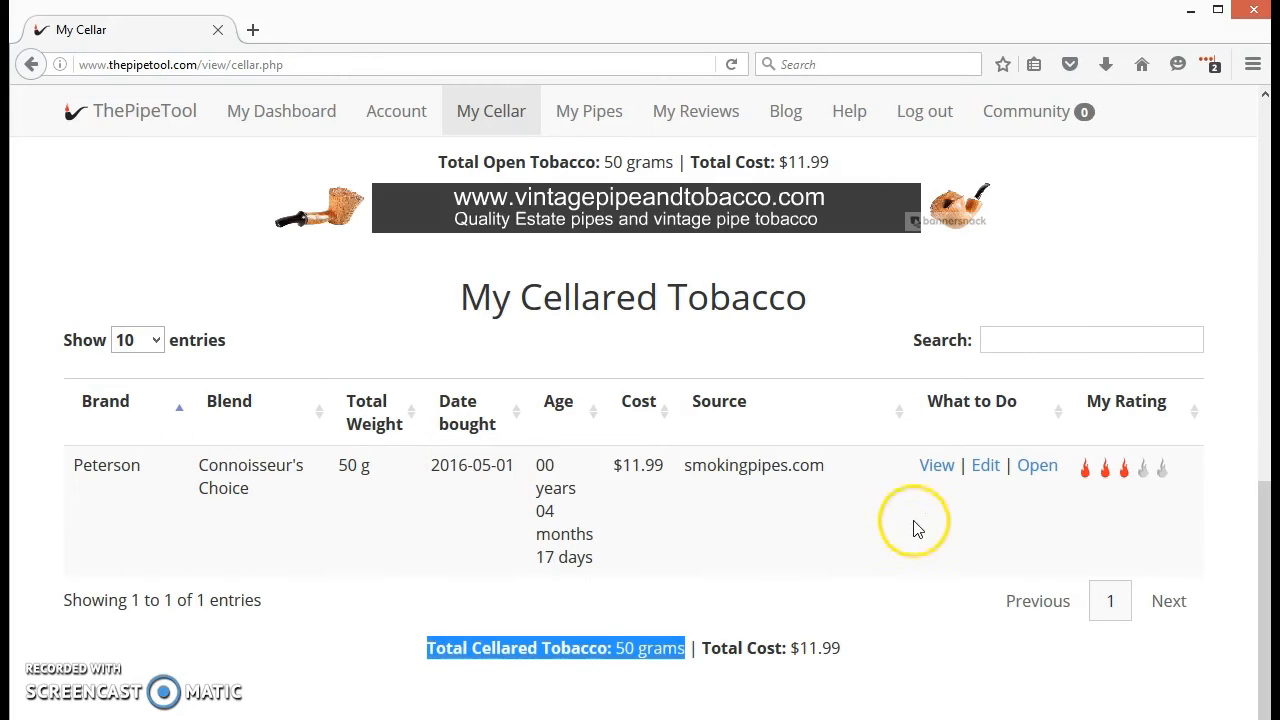
View the details of the cellared Peterson Connoisseur's Choice, checking its quantity, weight, purchase date and manufacturer date.
left_click(940, 465)
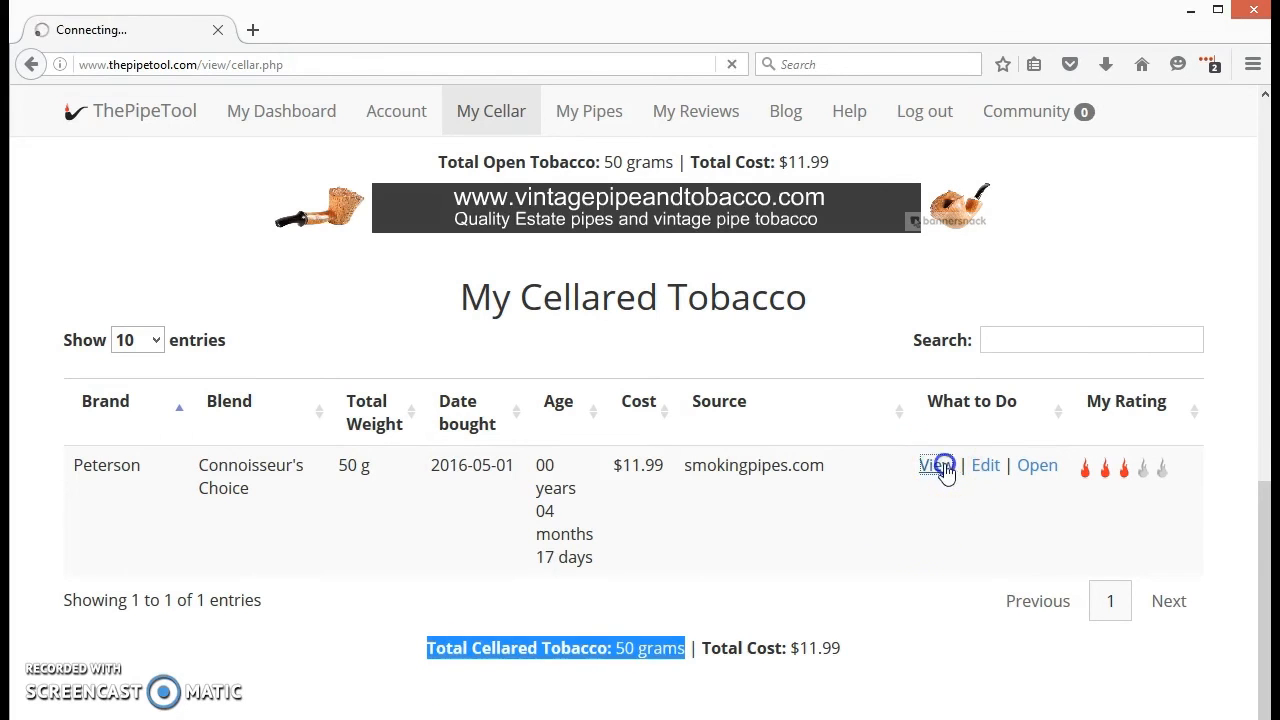
scroll(846, 566, "down", 3)
scroll(846, 569, "down", 5)
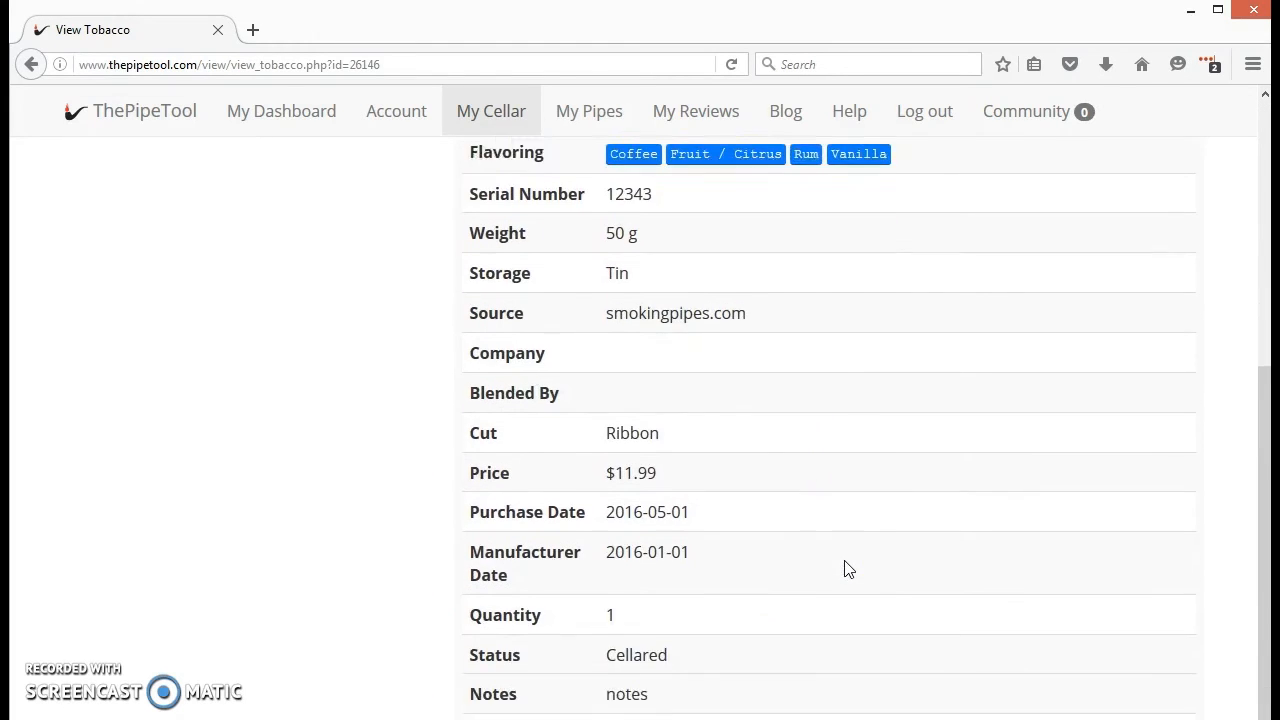
left_click_drag(458, 600, 628, 605)
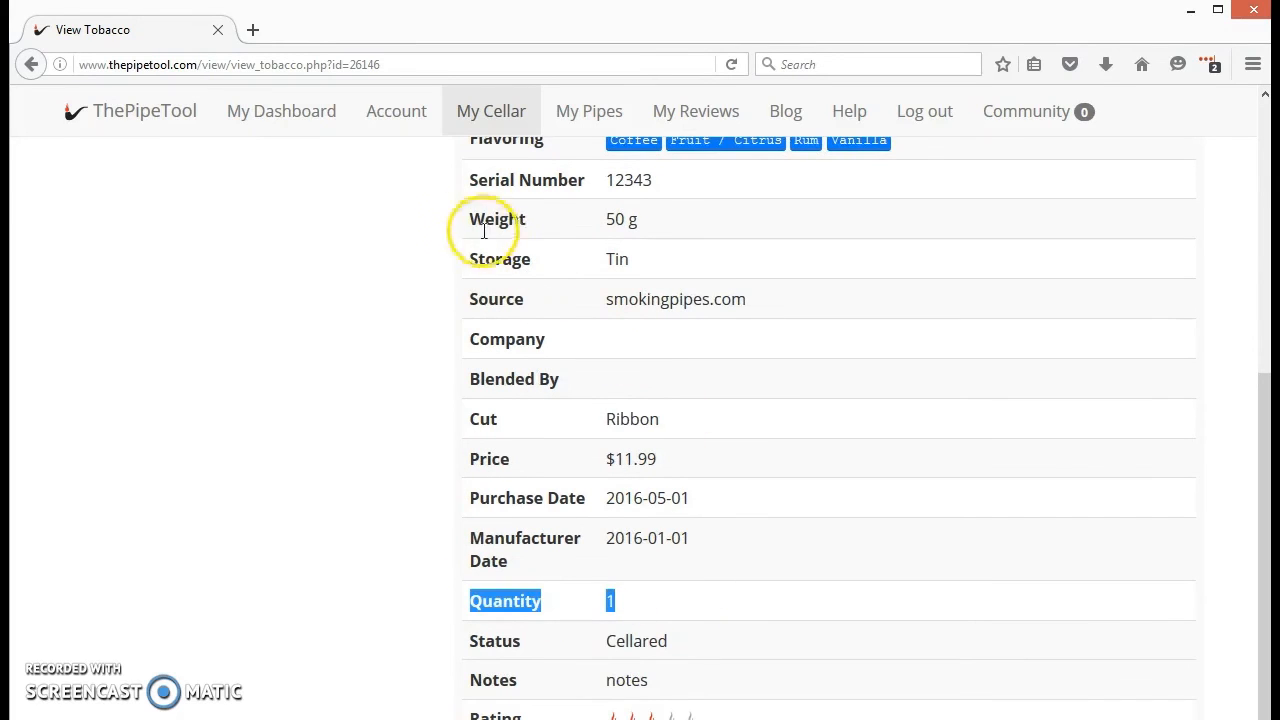
left_click_drag(466, 219, 649, 229)
left_click_drag(466, 500, 668, 518)
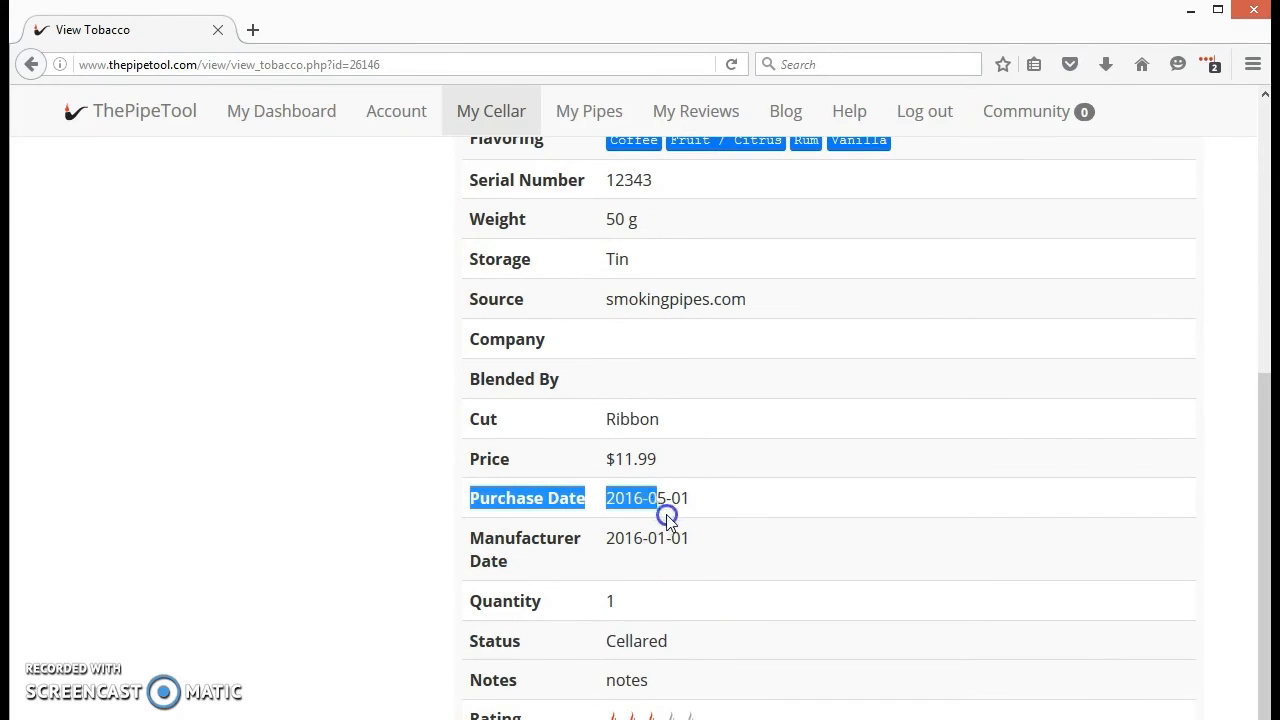
left_click_drag(466, 540, 707, 559)
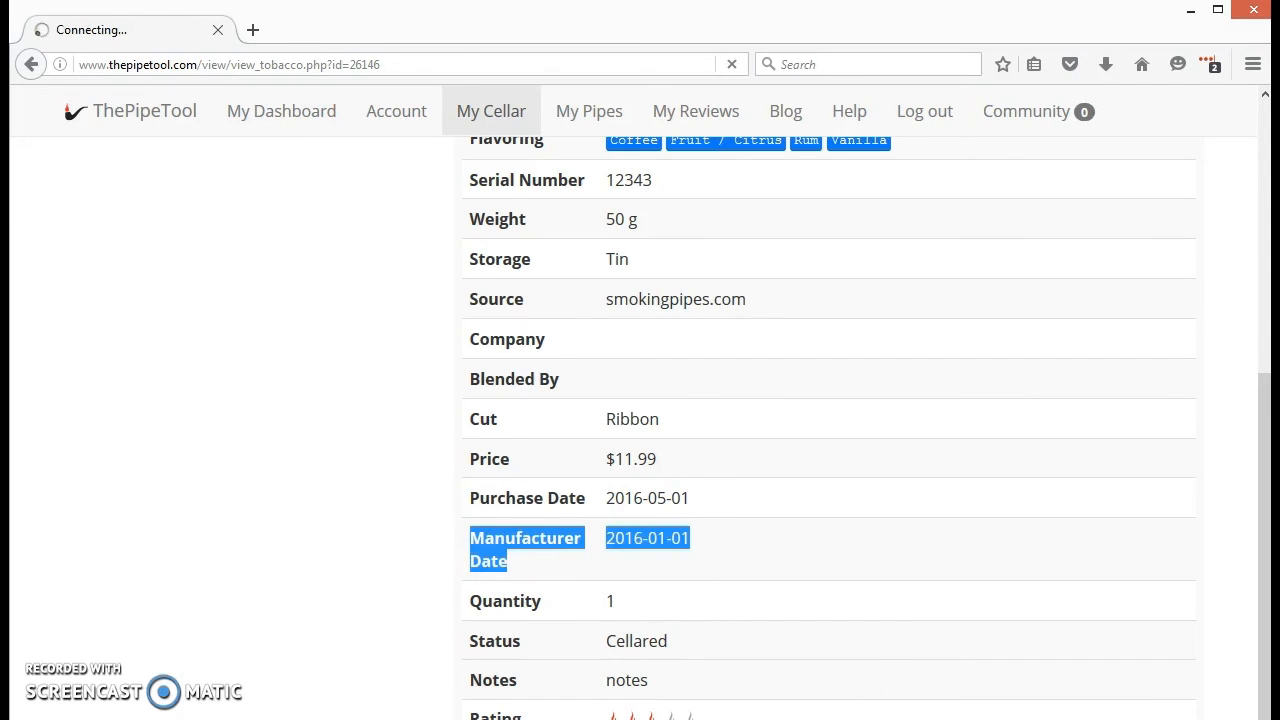
Return to the cellar and view the opened Peterson tin's details, checking its purchase date, date opened and remaining fields.
scroll(611, 663, "down", 5)
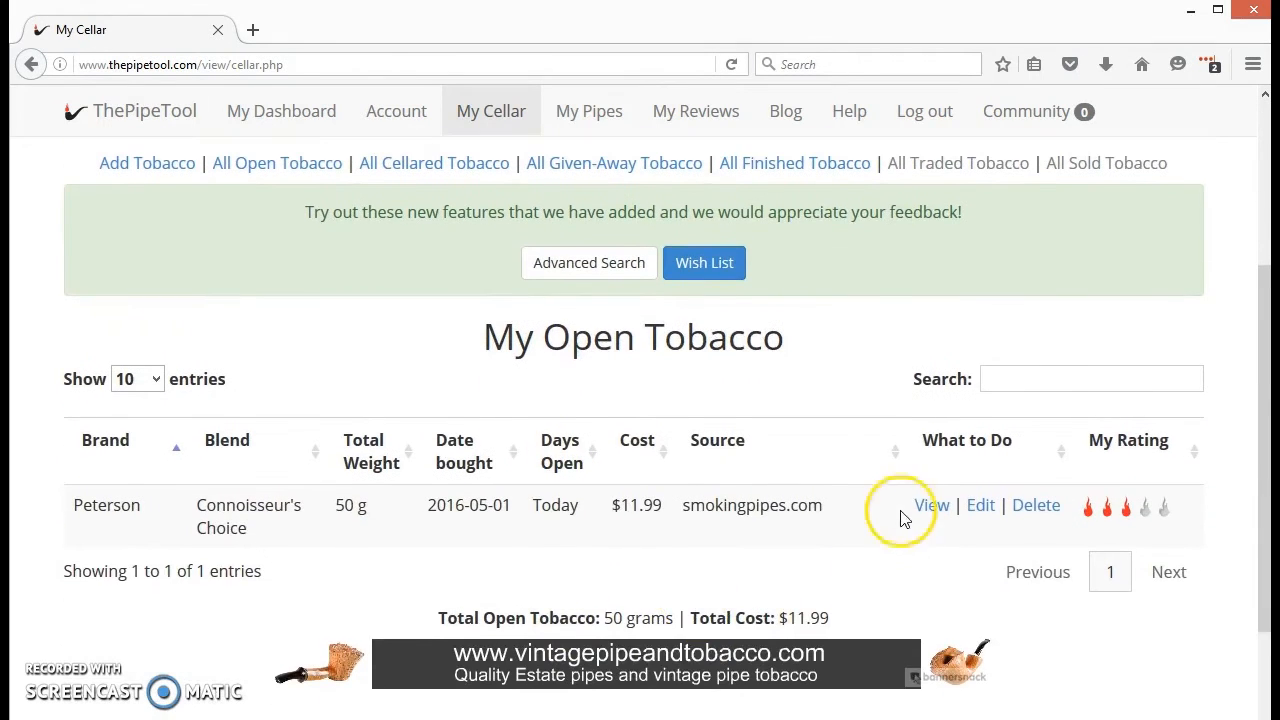
left_click(931, 506)
scroll(603, 550, "down", 5)
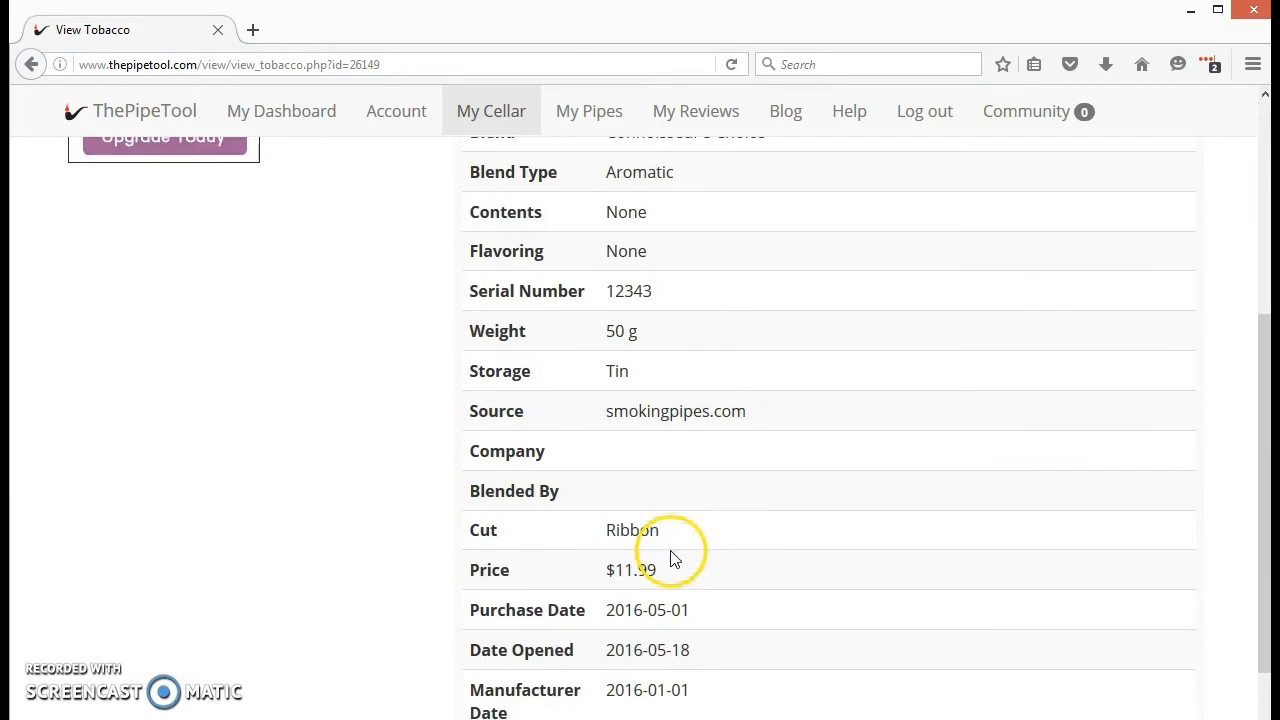
scroll(551, 620, "down", 2)
left_click_drag(481, 497, 686, 512)
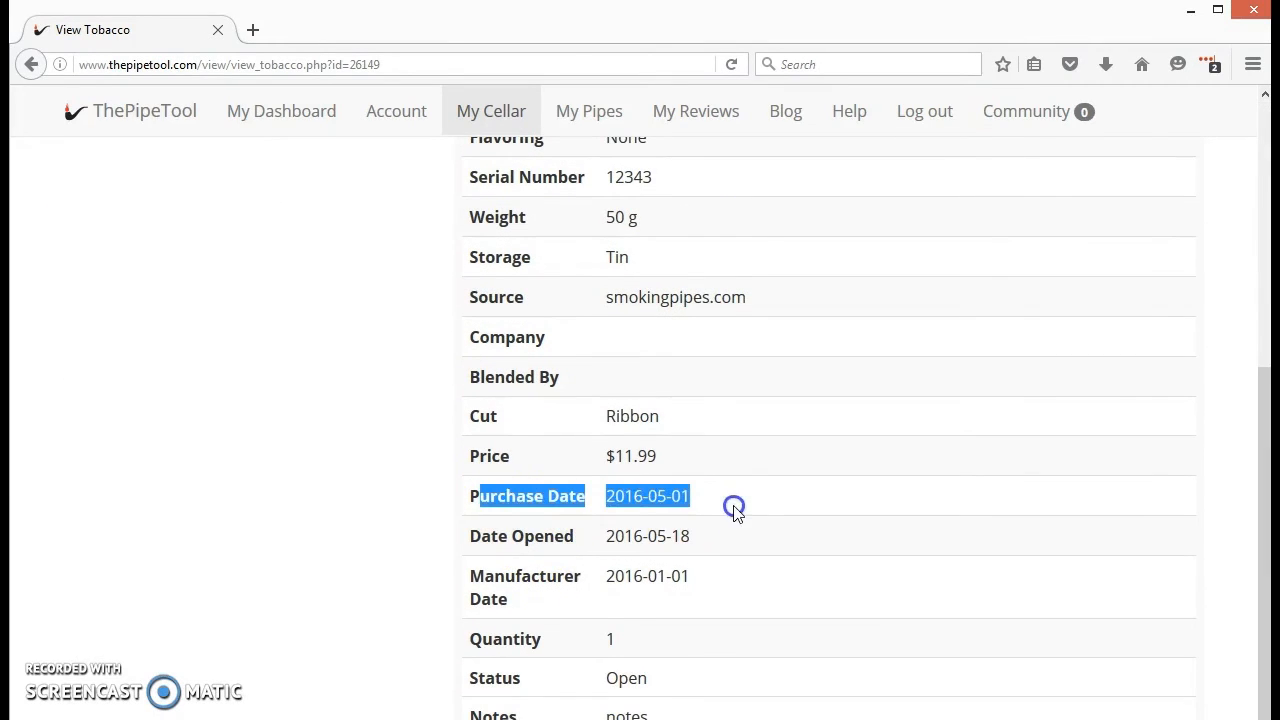
left_click(470, 536)
left_click_drag(563, 536, 673, 540)
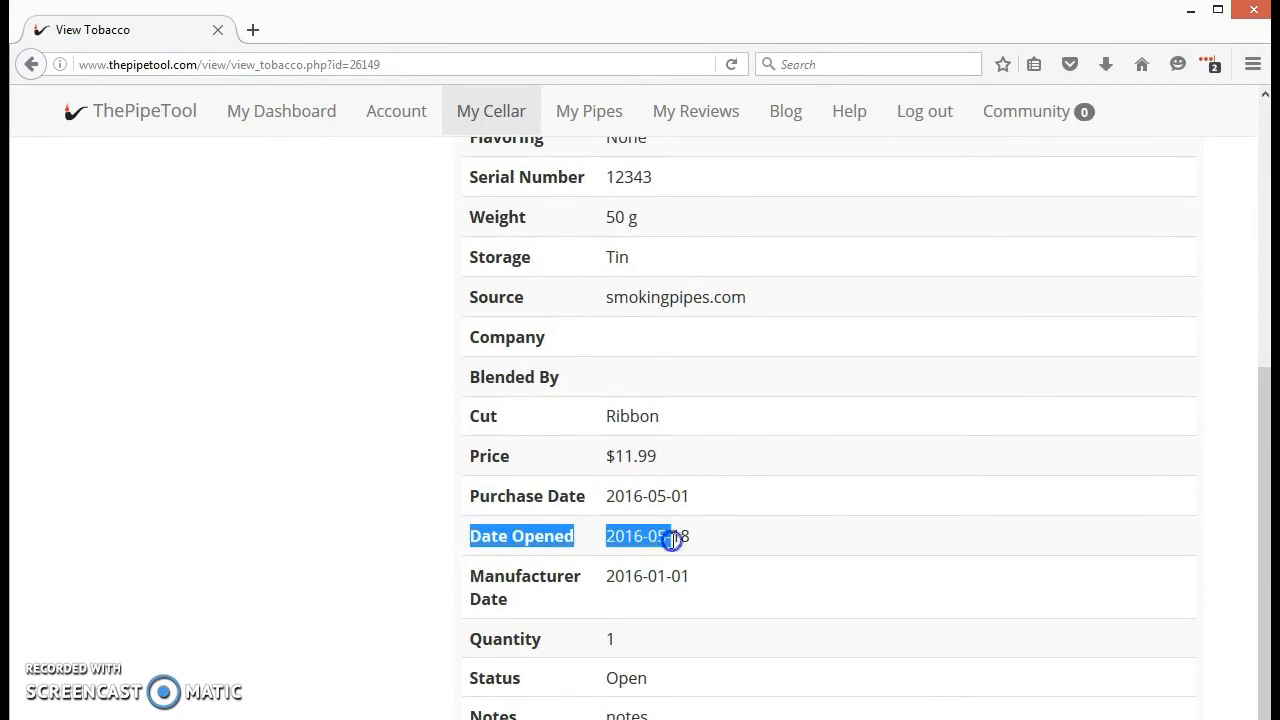
scroll(703, 545, "down", 2)
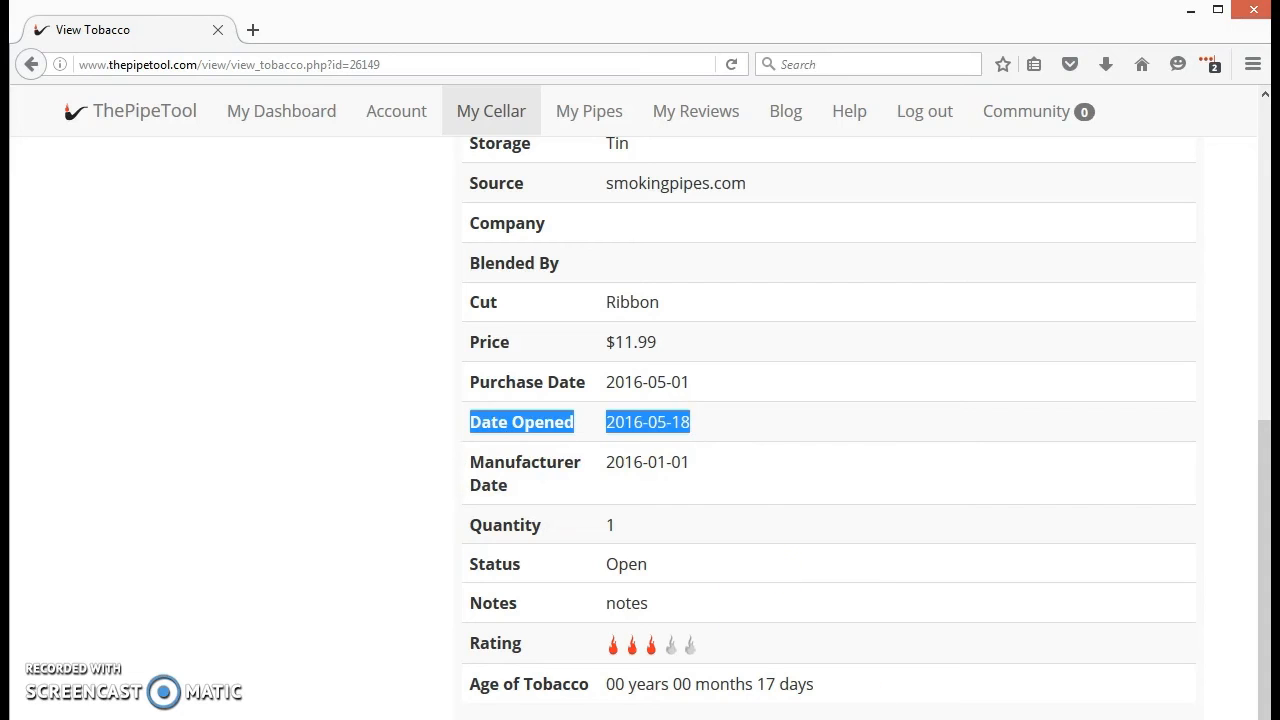
From the cellar, edit the opened Peterson Connoisseur's Choice, set its status to Finished and save the entry.
left_click(491, 111)
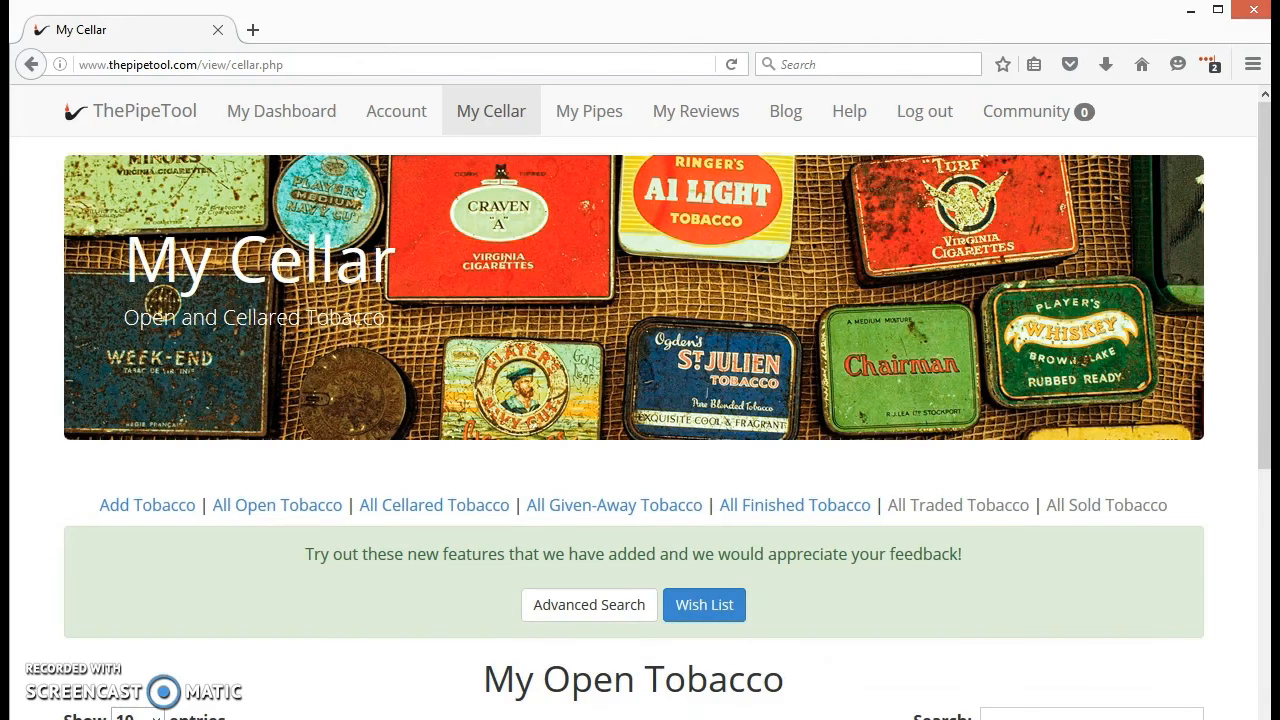
scroll(667, 495, "down", 4)
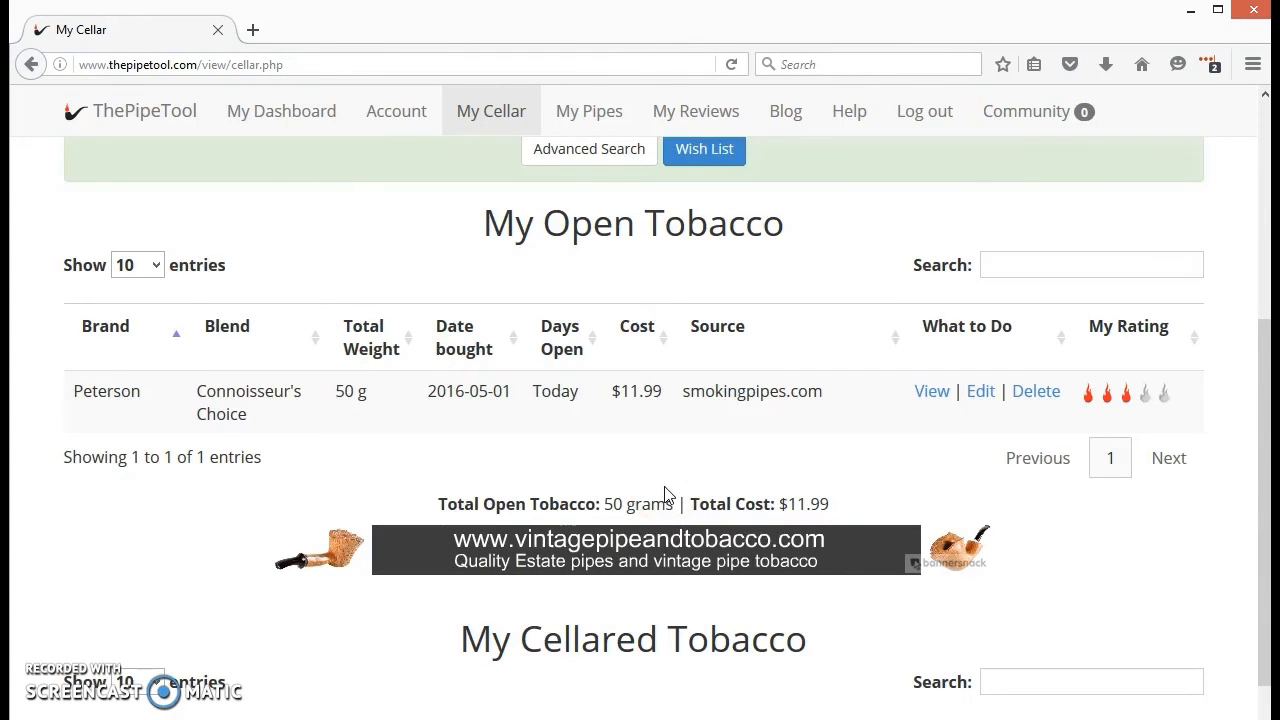
left_click(981, 392)
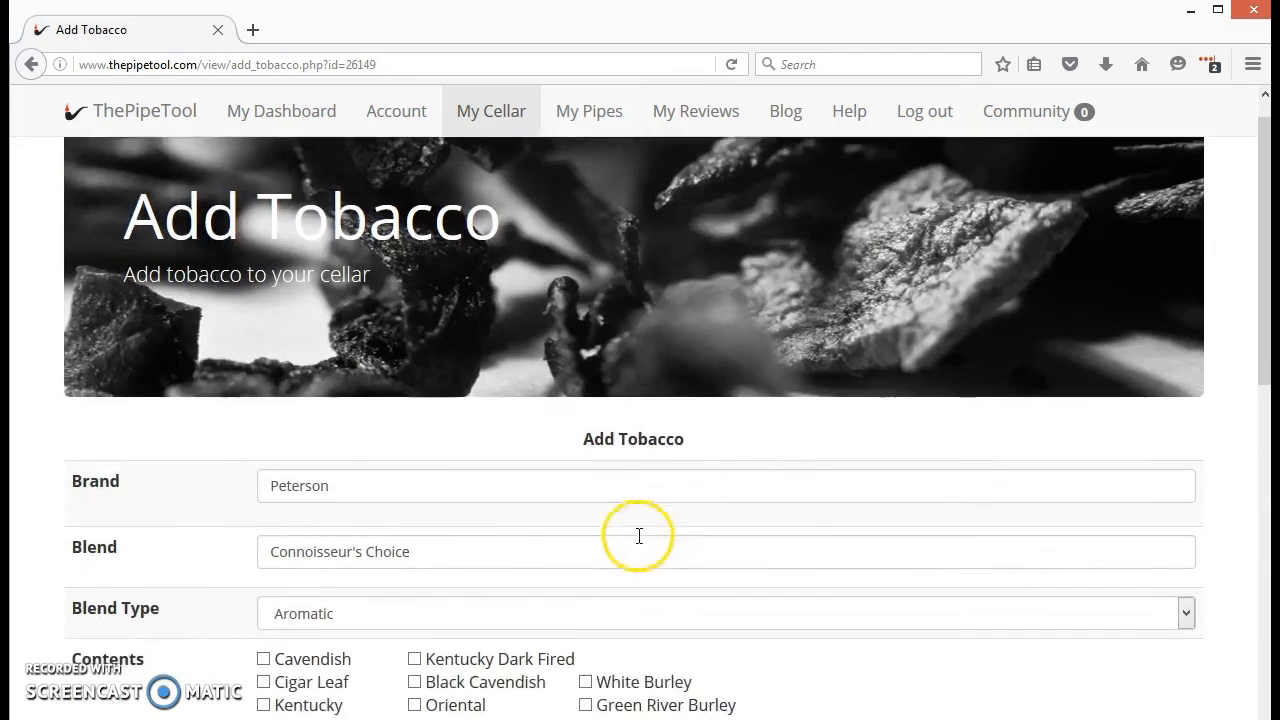
scroll(640, 535, "down", 4)
scroll(637, 543, "down", 6)
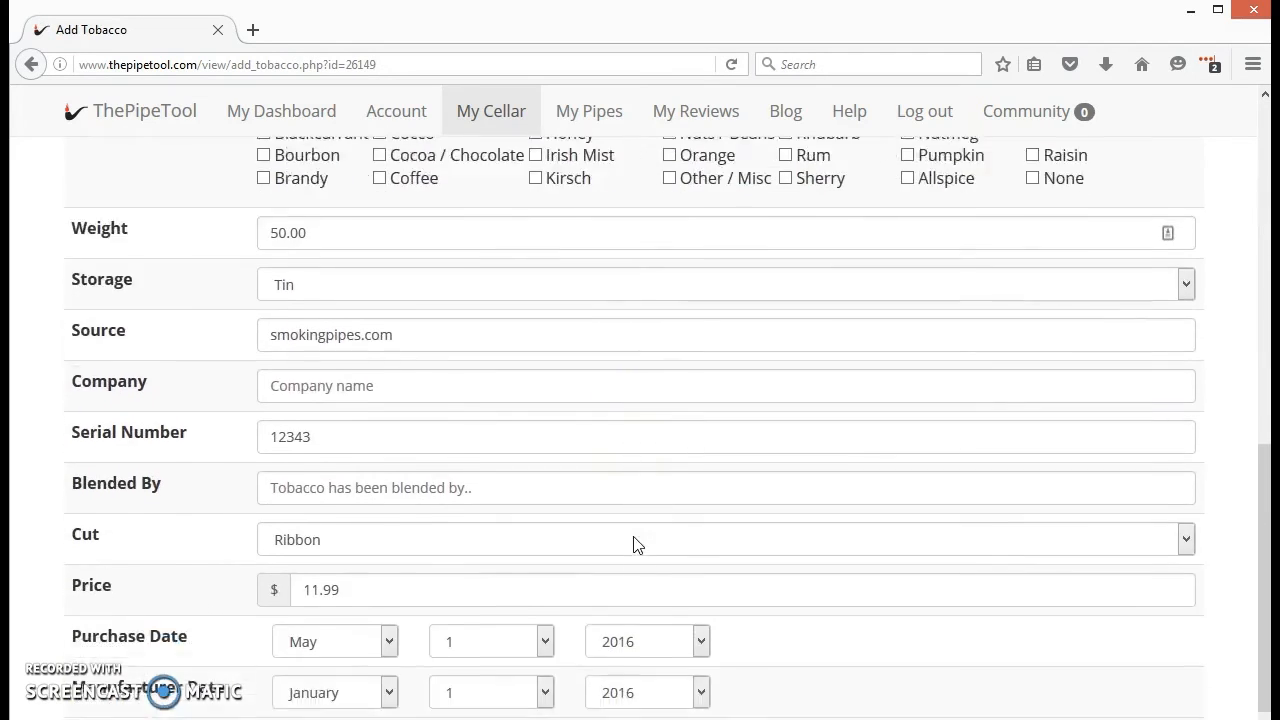
scroll(636, 540, "down", 1)
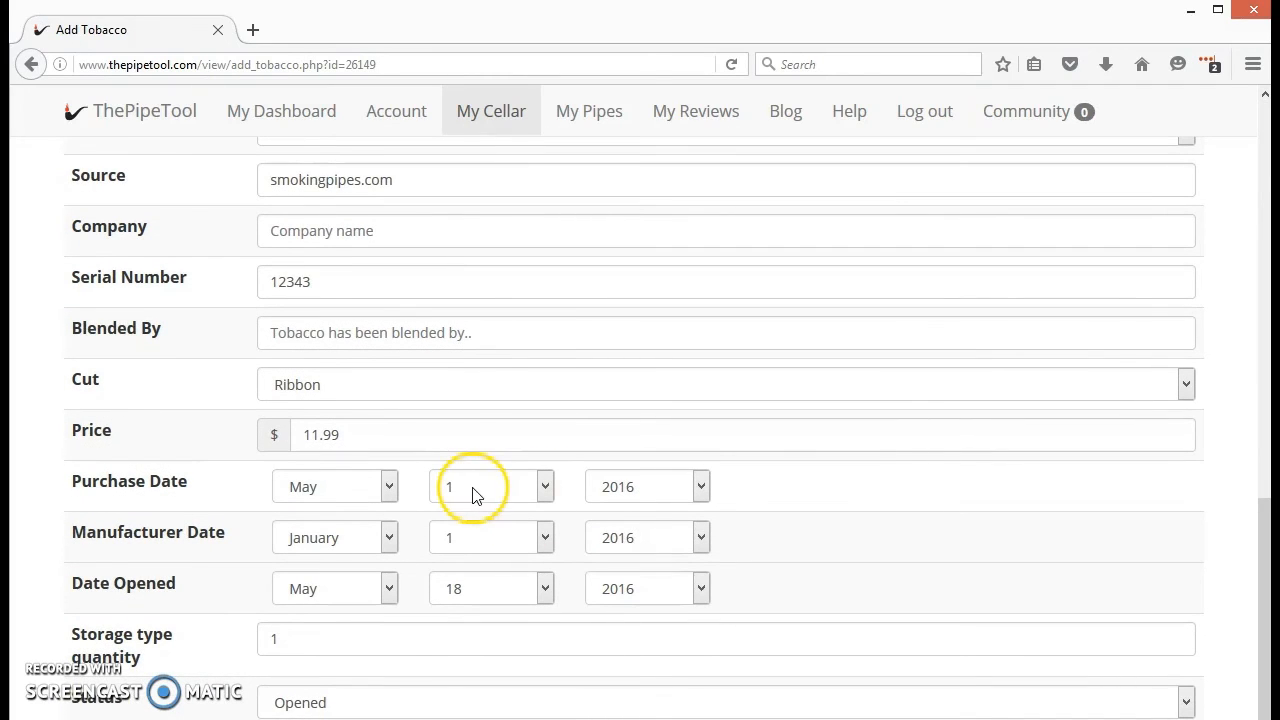
scroll(466, 495, "down", 4)
left_click(399, 479)
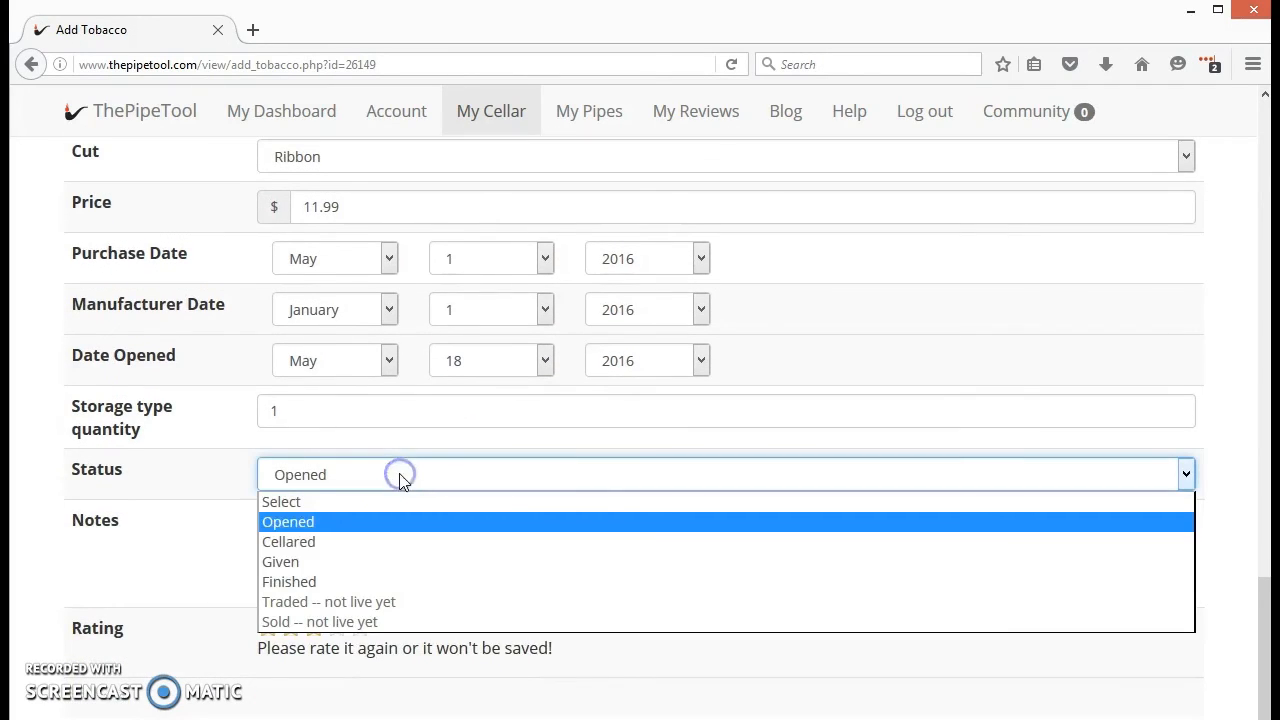
left_click(343, 580)
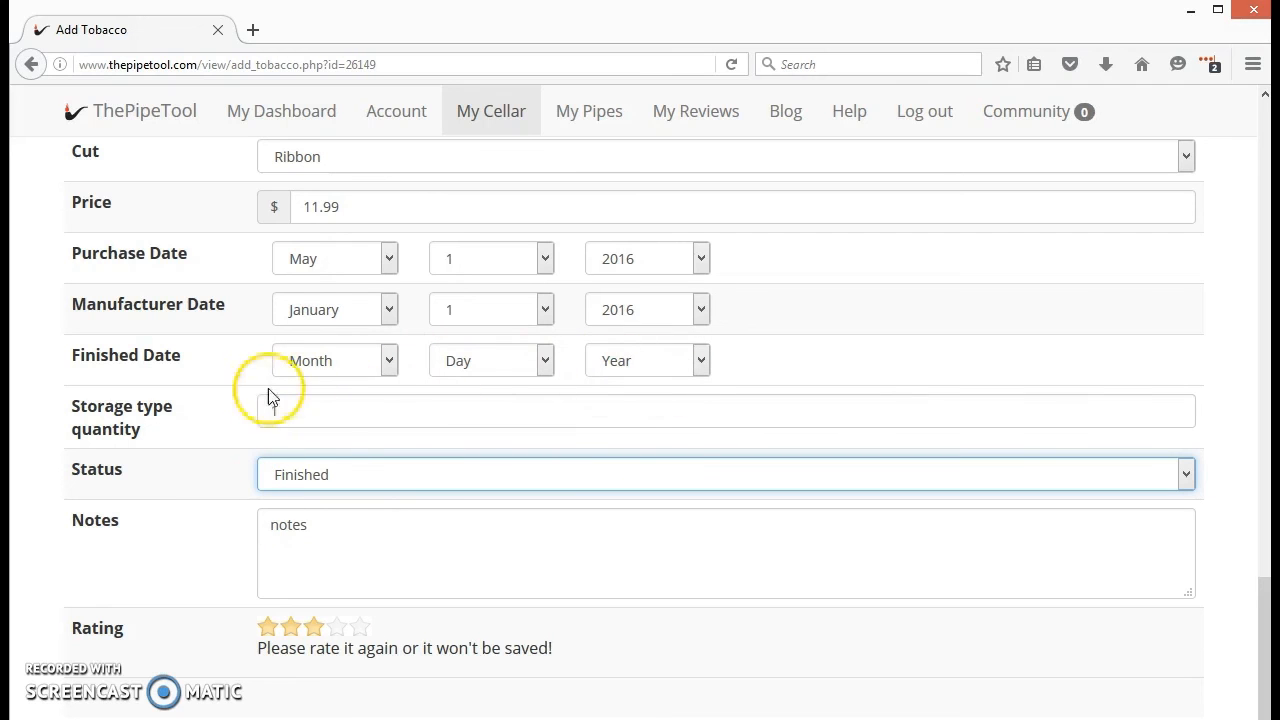
scroll(417, 483, "down", 2)
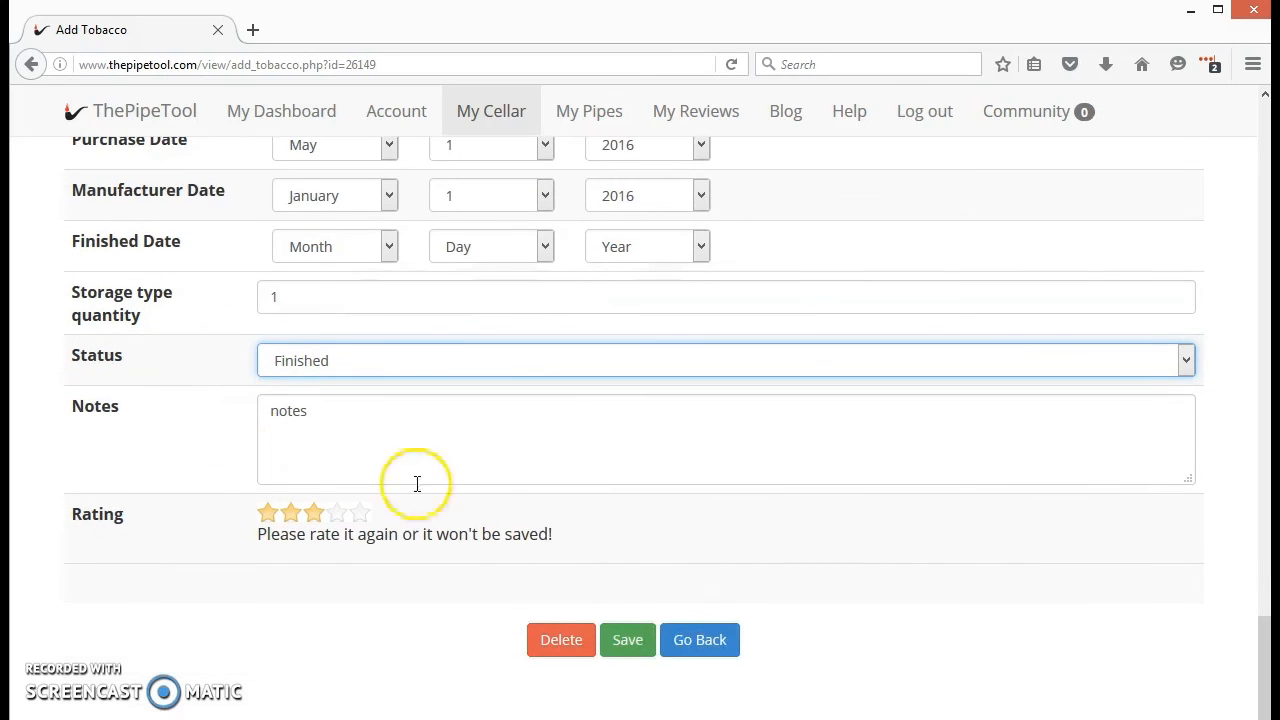
left_click(628, 644)
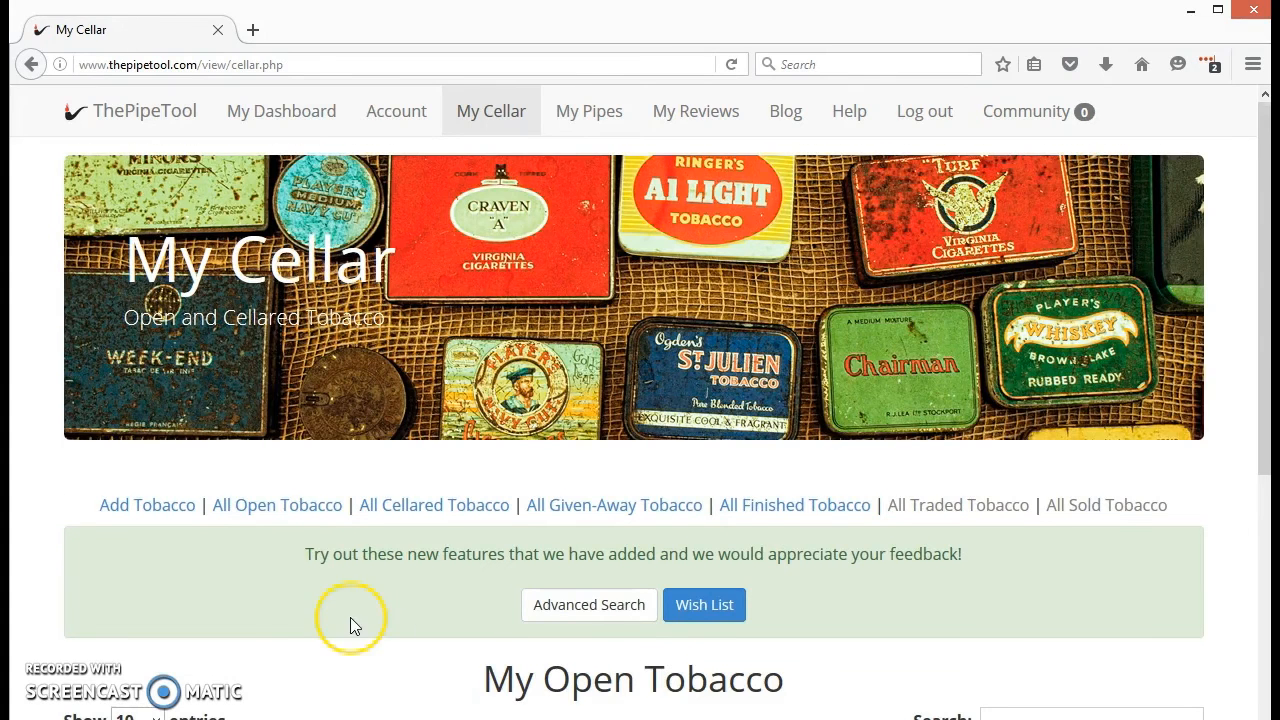
Check the My Open Tobacco table, and examine the All Finished Tobacco page.
scroll(350, 617, "down", 2)
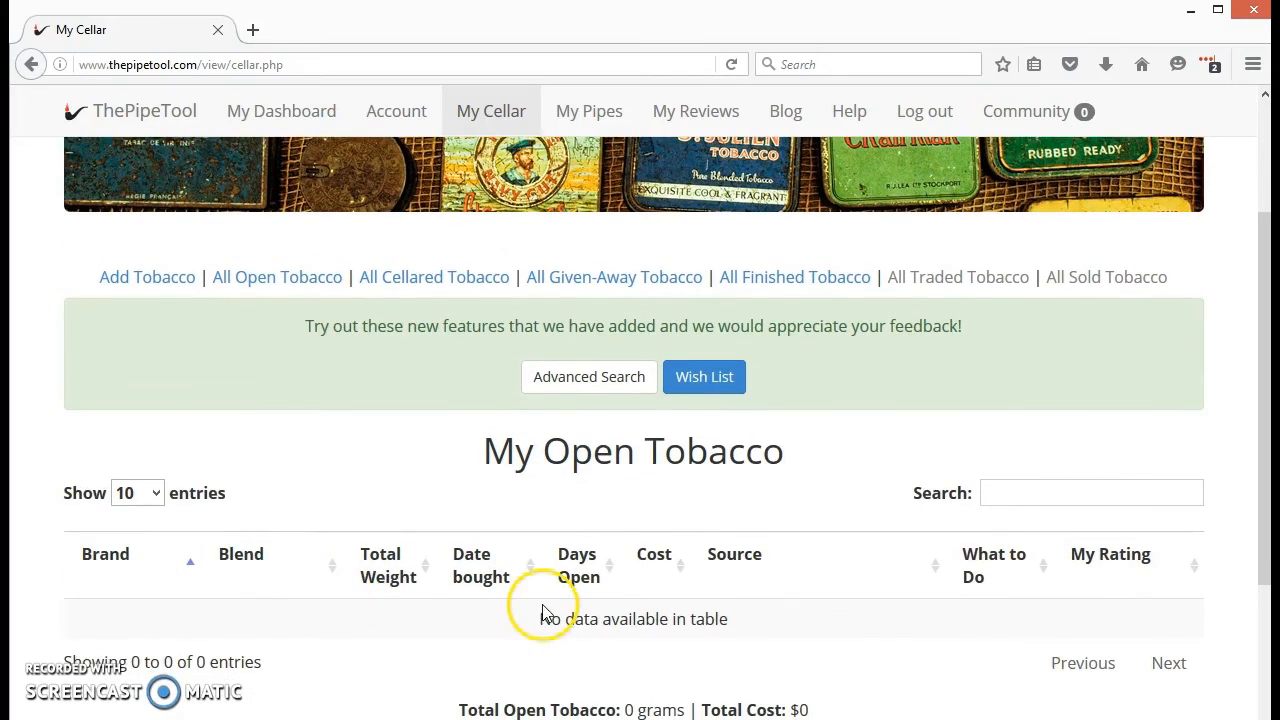
left_click(790, 280)
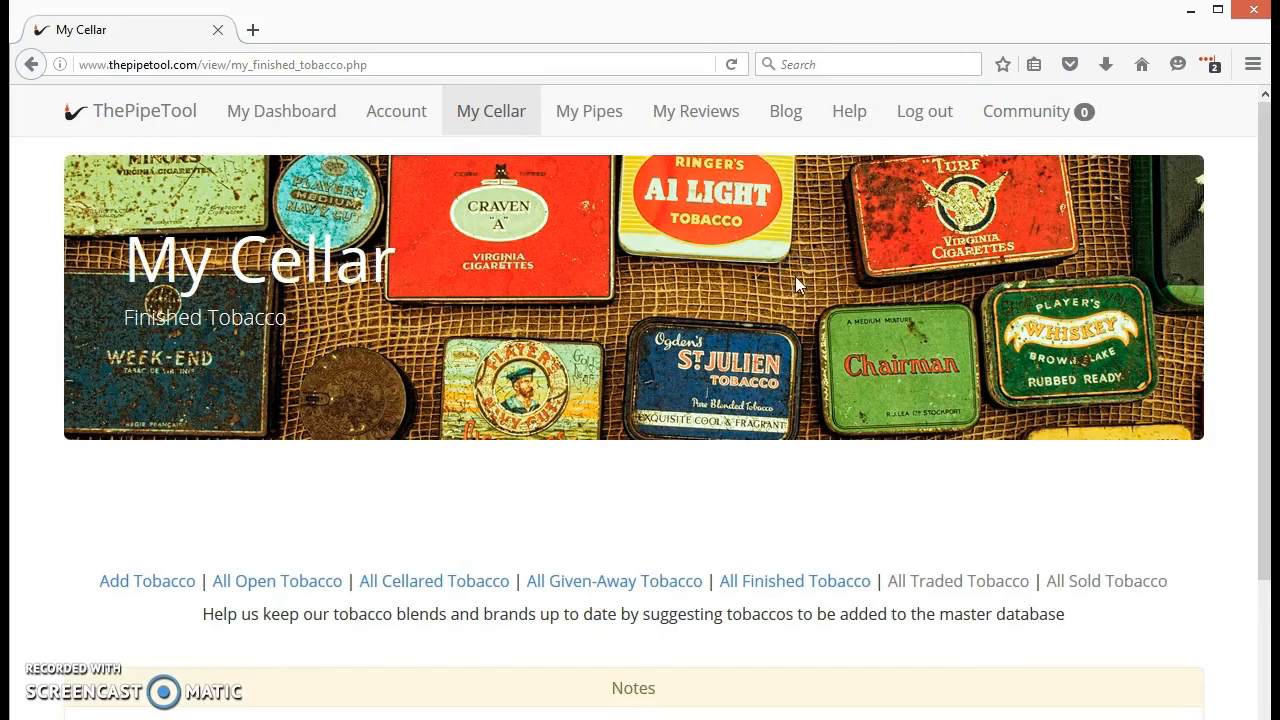
scroll(586, 591, "down", 4)
scroll(577, 588, "down", 1)
left_click_drag(96, 444, 650, 480)
left_click(648, 483)
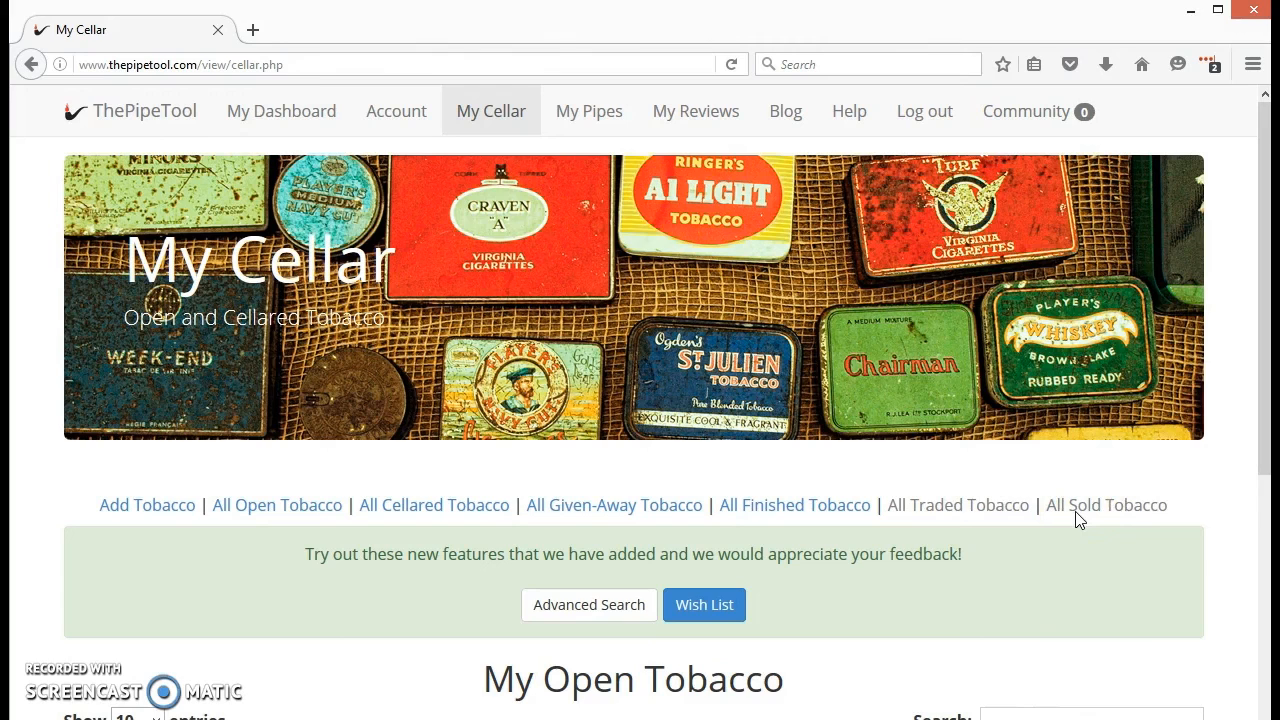
Review the Peterson entry under My Open Tobacco on the main cellar page.
scroll(628, 571, "down", 3)
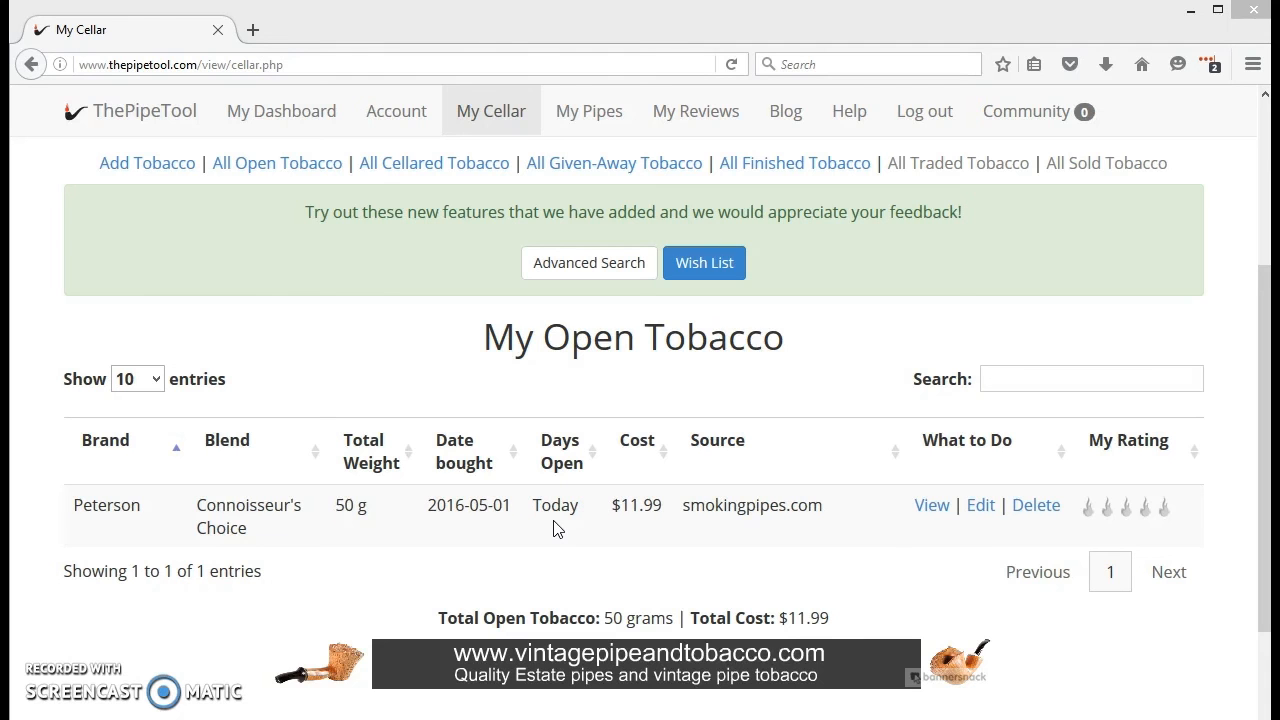
scroll(617, 565, "up", 3)
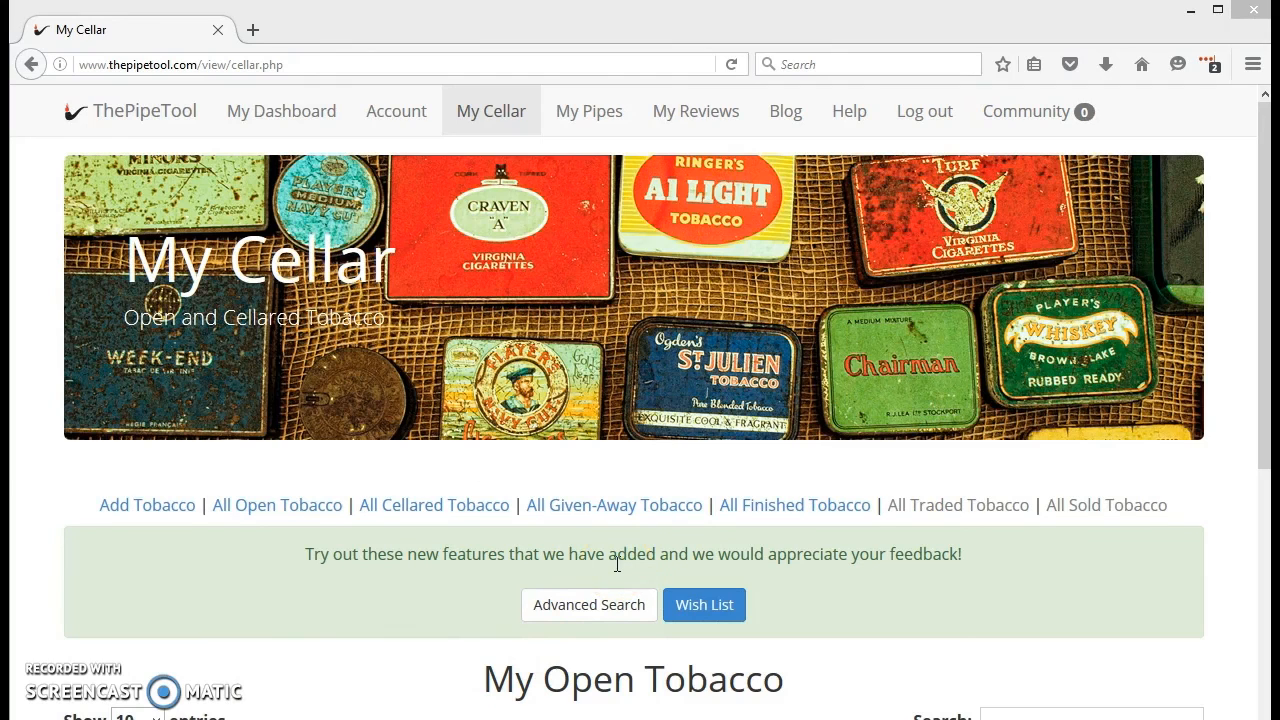